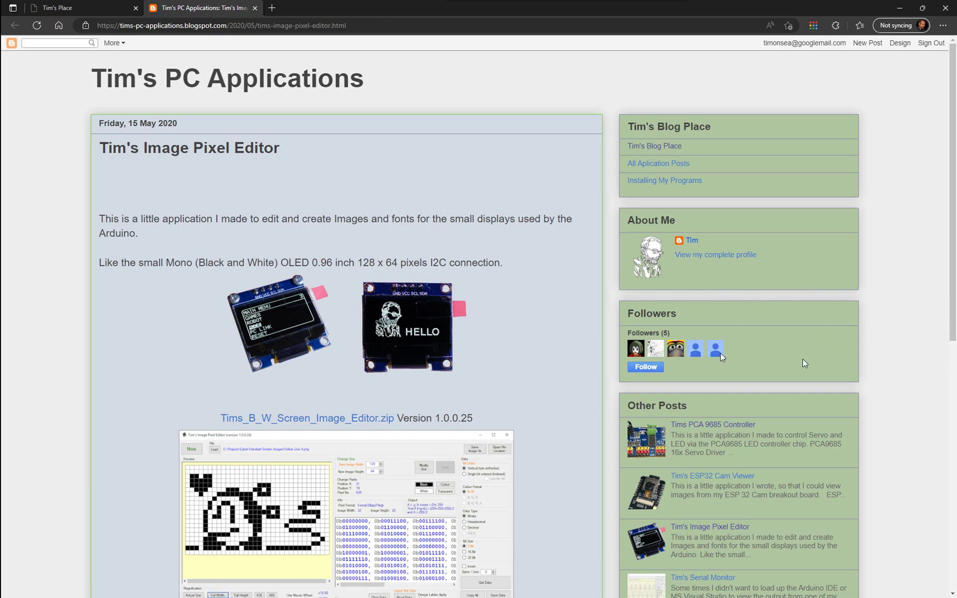
- Look over the blog post about the Image Pixel Editor and switch to the editor's window
scroll(490, 318, down, 3)
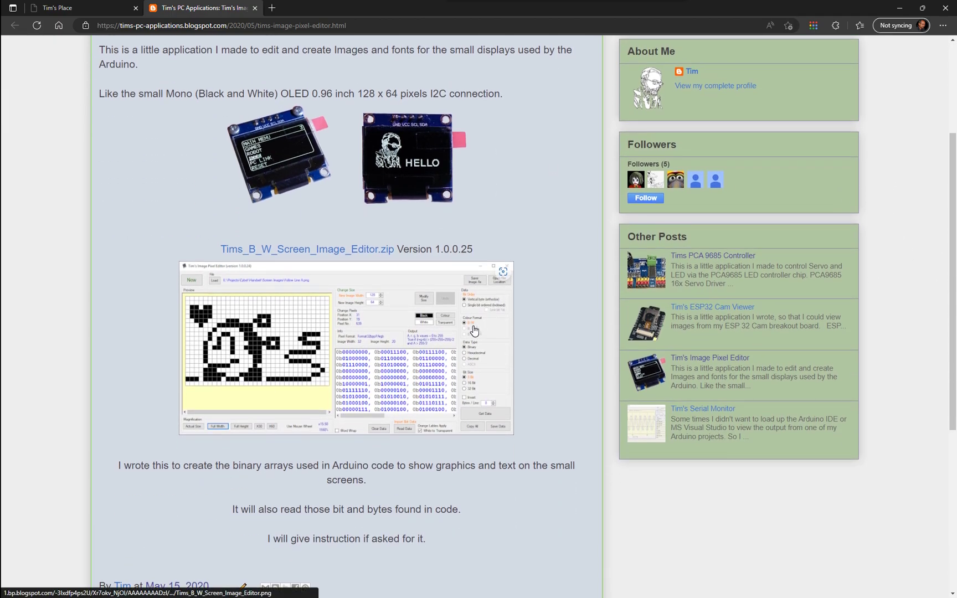
scroll(532, 339, up, 3)
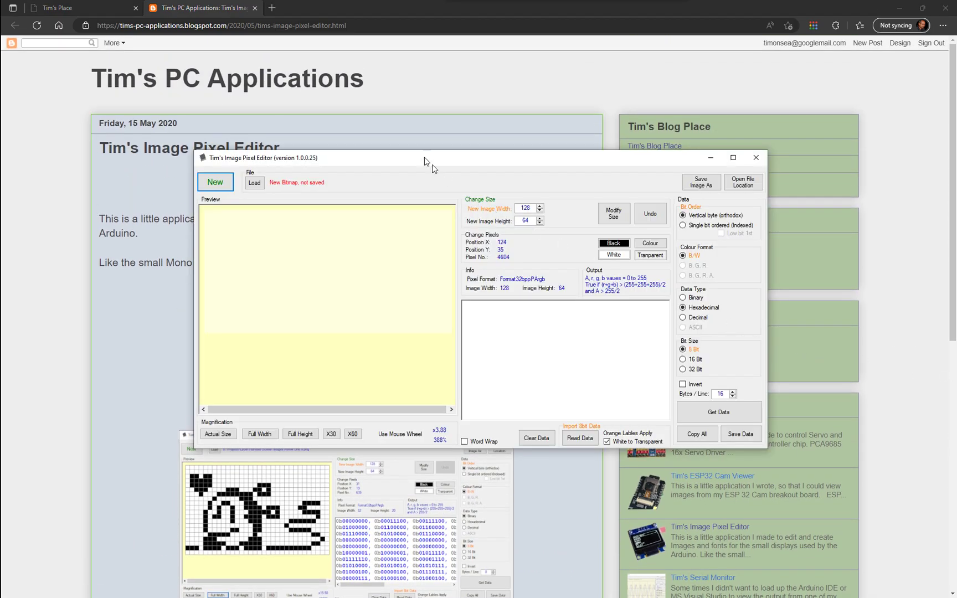
drag(398, 156, 389, 195)
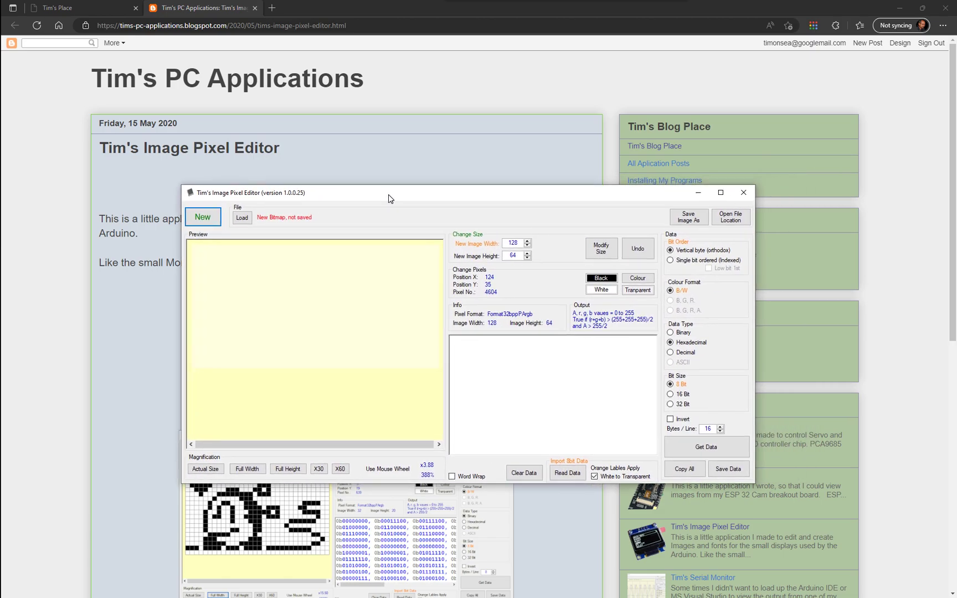
- Create a new blank bitmap with a width of 256 and a height of 128 pixels
click(202, 220)
click(513, 243)
double_click(514, 243)
text(256)
click(517, 256)
double_click(515, 256)
text(128)
click(203, 217)
- Examine the blank bitmap's pixel grid at X60 magnification, down to its lower-right corner
scroll(431, 360, up, 1)
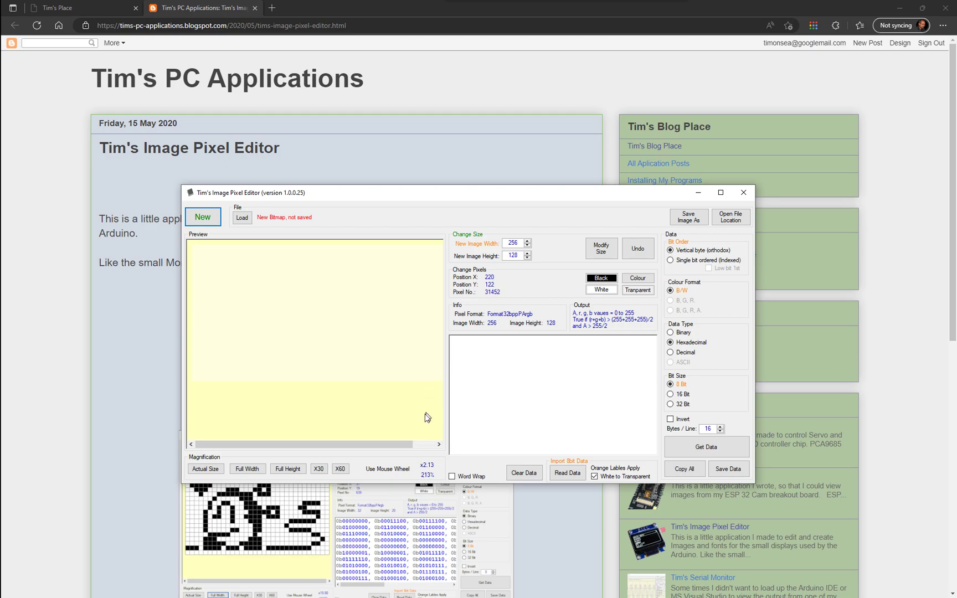
click(341, 469)
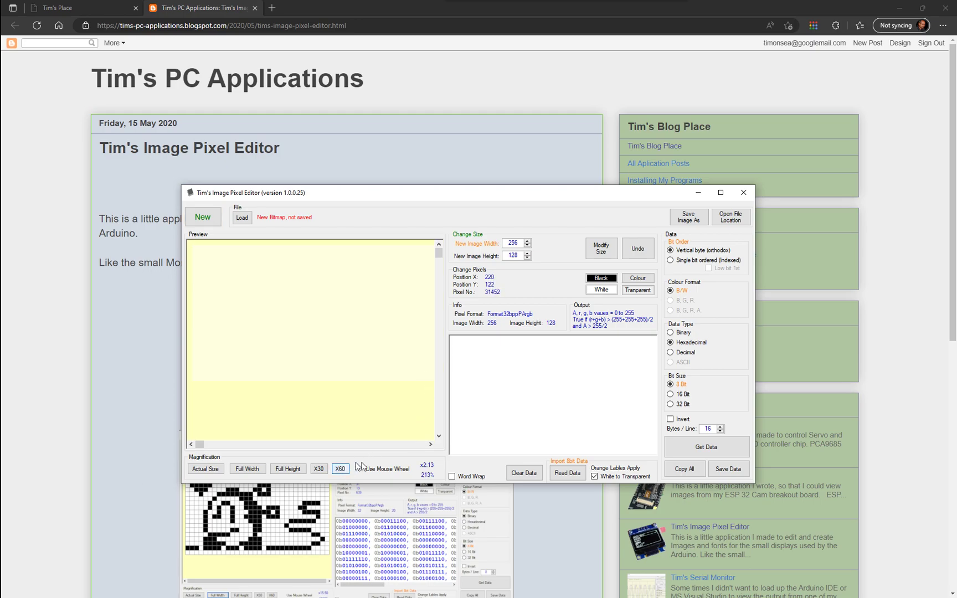
click(421, 444)
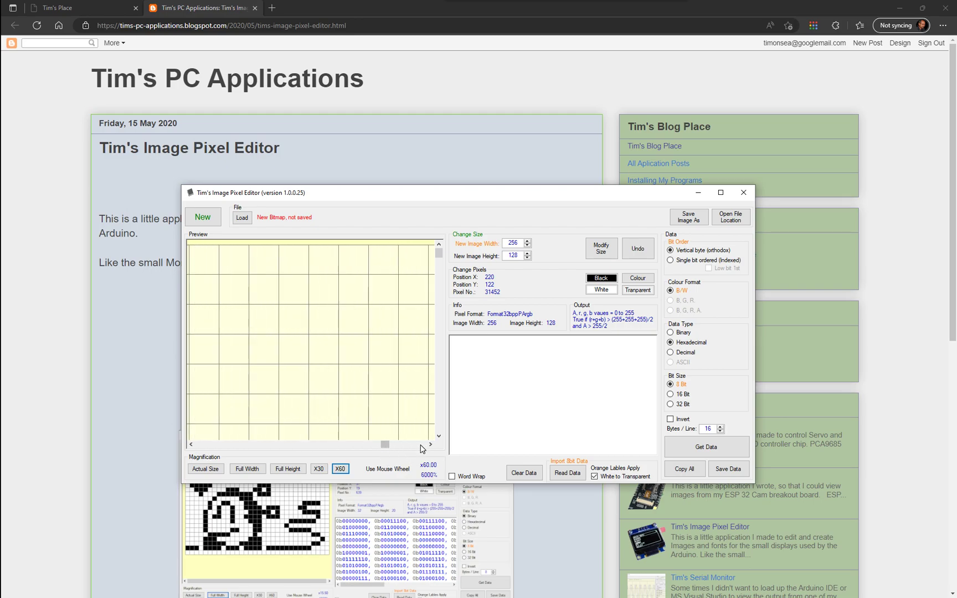
drag(438, 254, 441, 429)
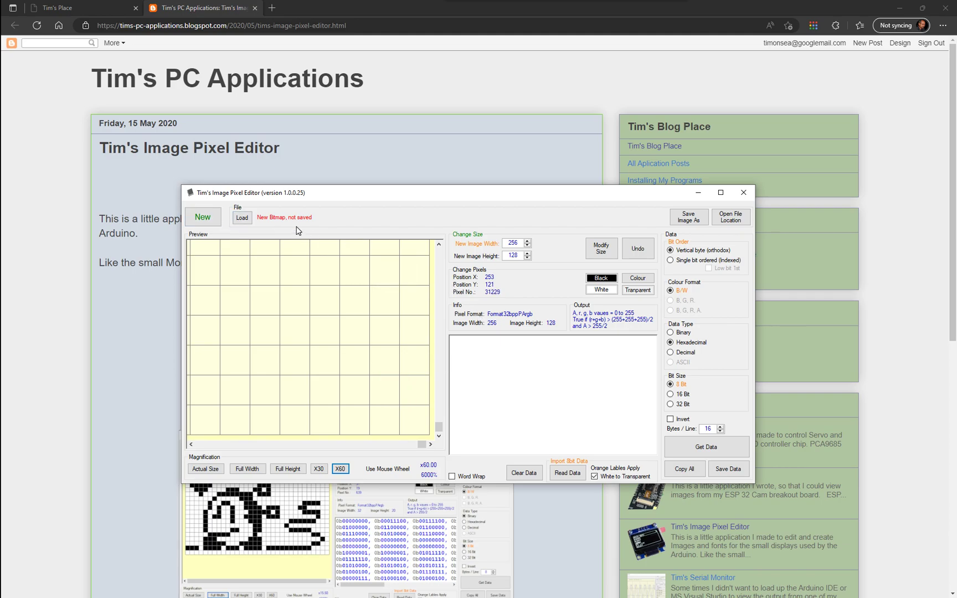
- Load the image My_Logo_128 x 64.png from the Screen Images folder
click(242, 221)
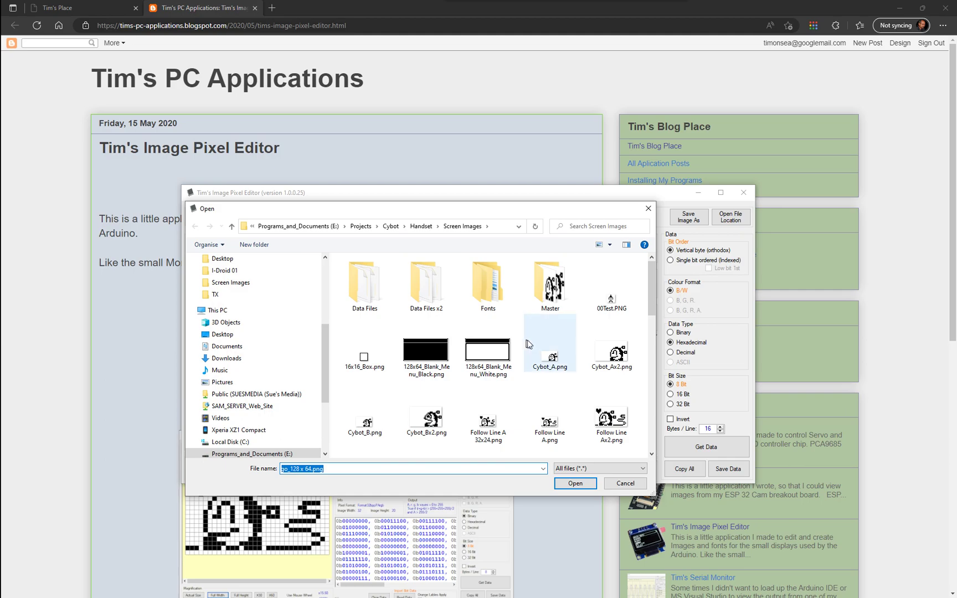
scroll(536, 348, down, 2)
scroll(553, 349, up, 2)
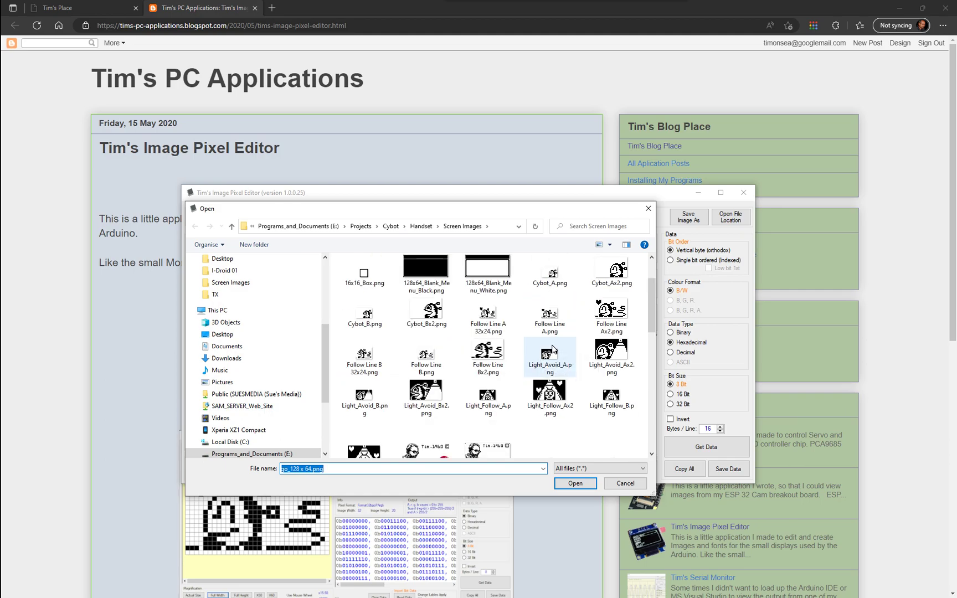
scroll(554, 349, down, 1)
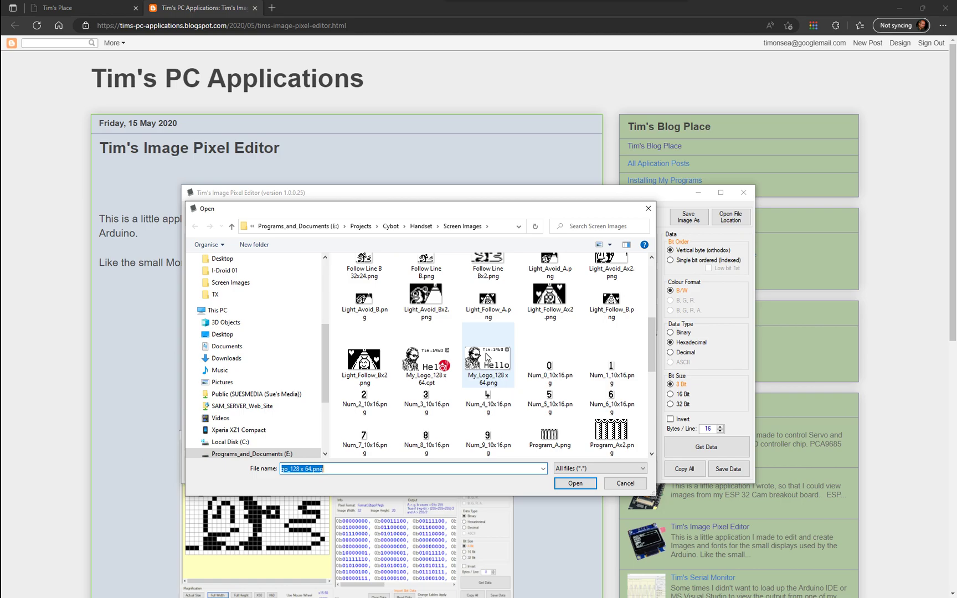
double_click(486, 357)
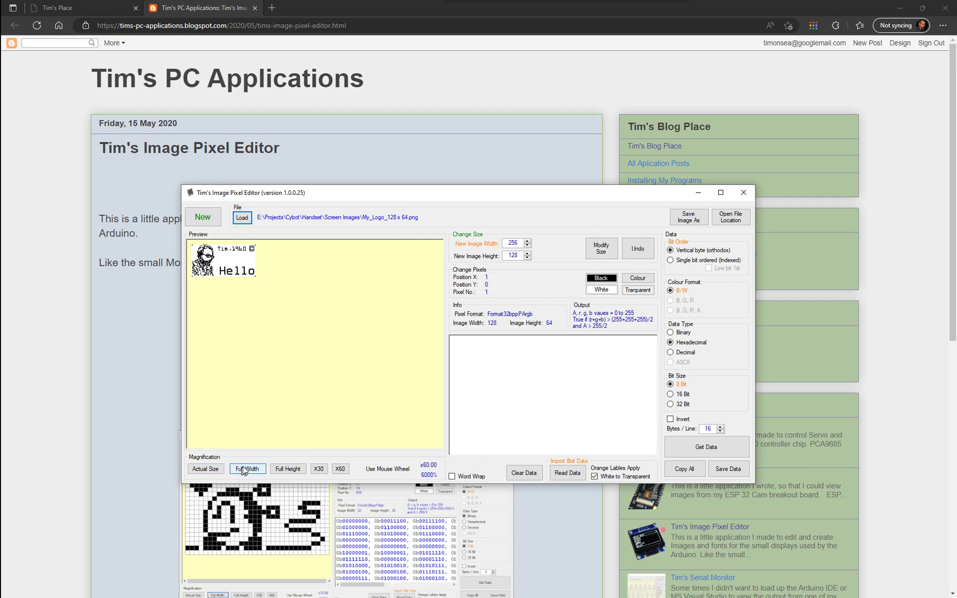
- View the logo at X60, X30, full height, full width and actual size magnification
click(340, 468)
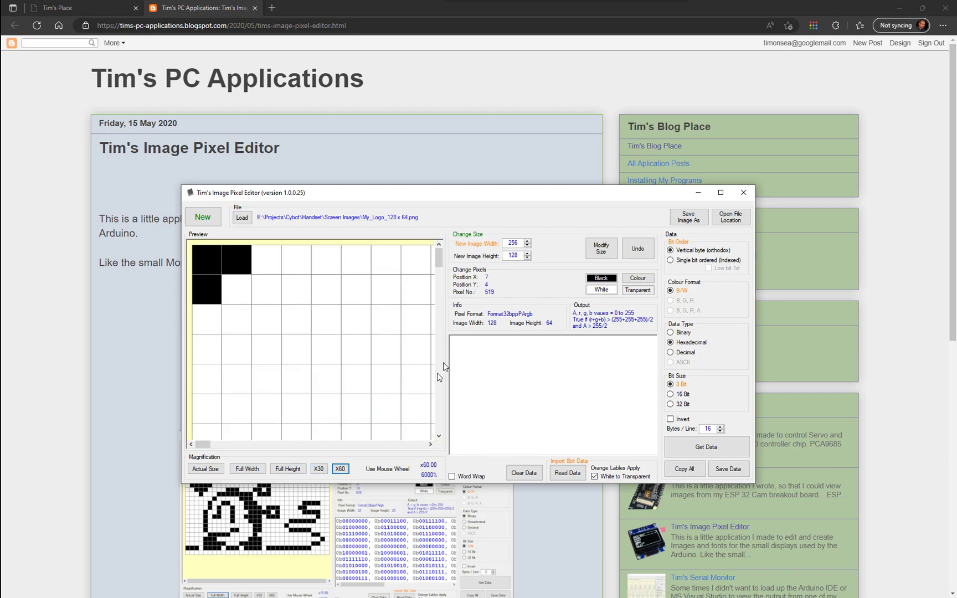
drag(439, 257, 439, 353)
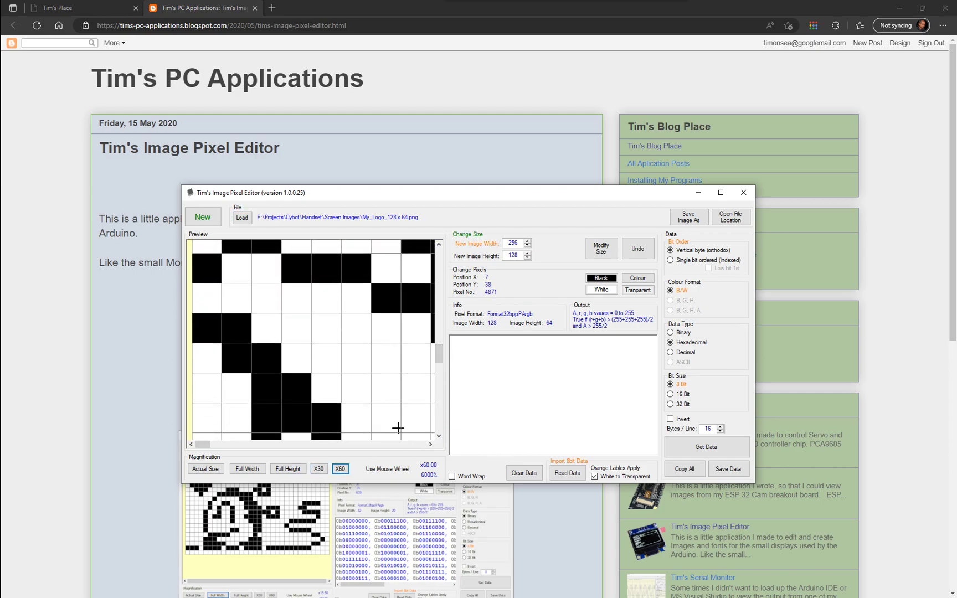
click(320, 469)
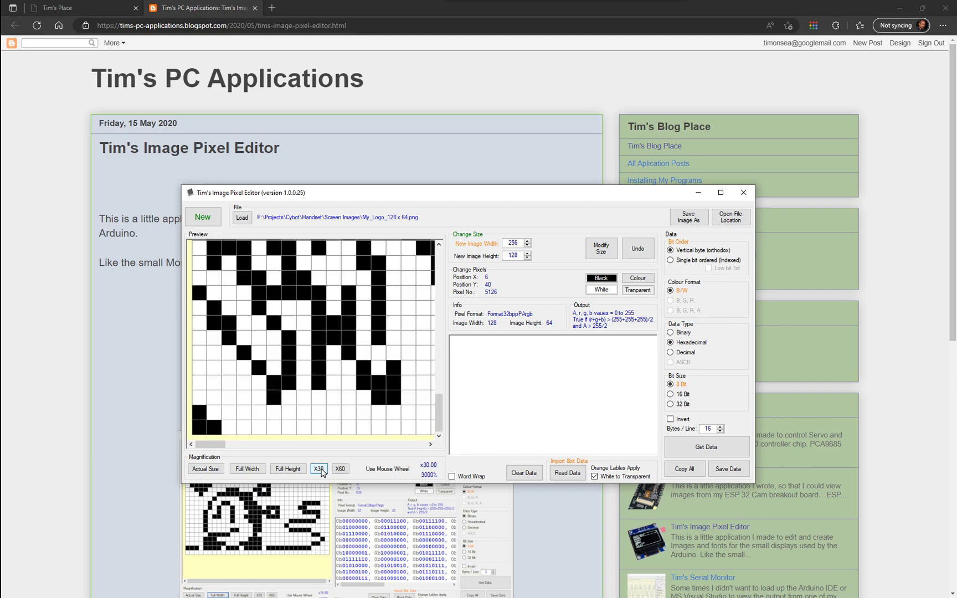
click(289, 469)
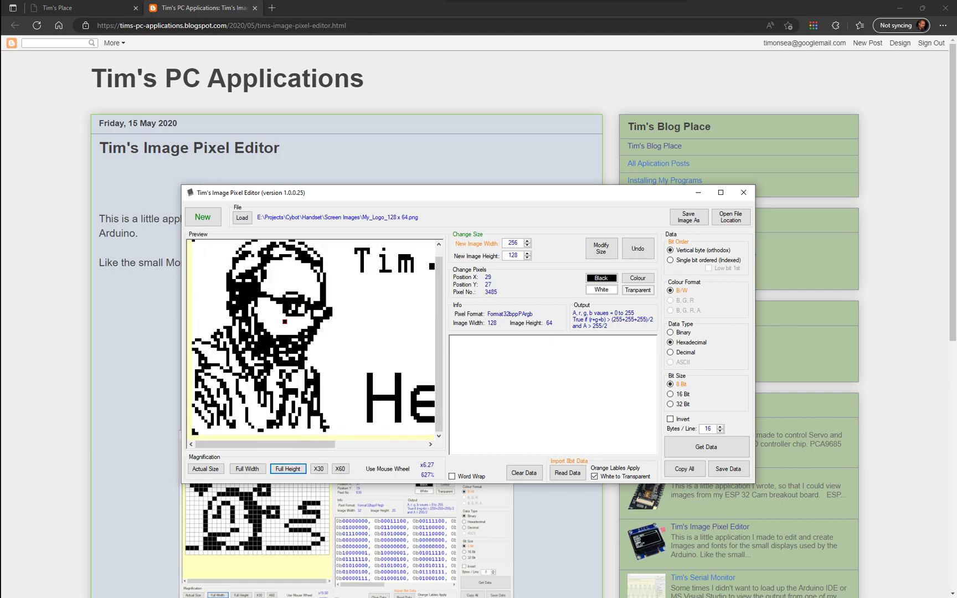
drag(256, 454, 293, 454)
click(247, 468)
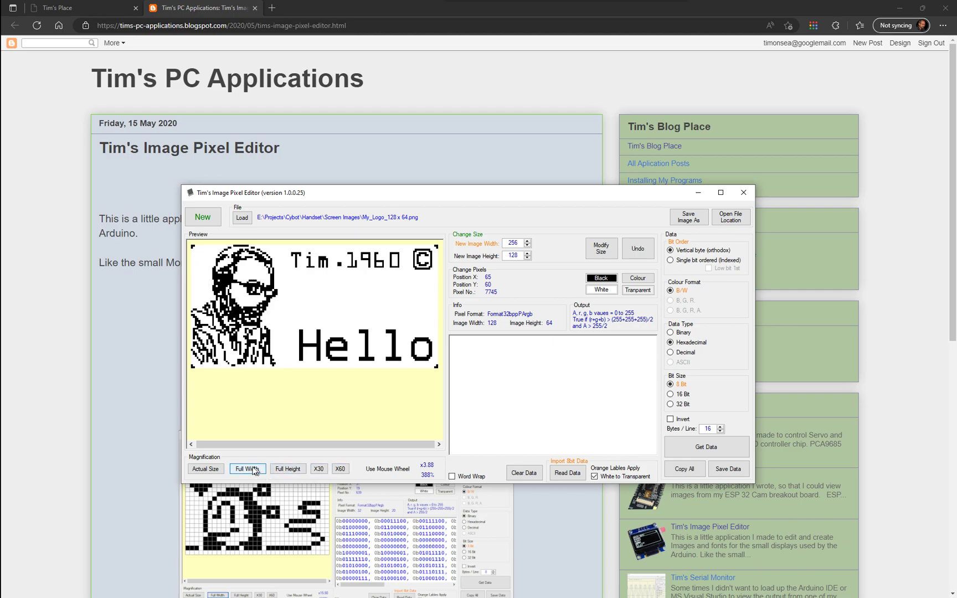
click(214, 468)
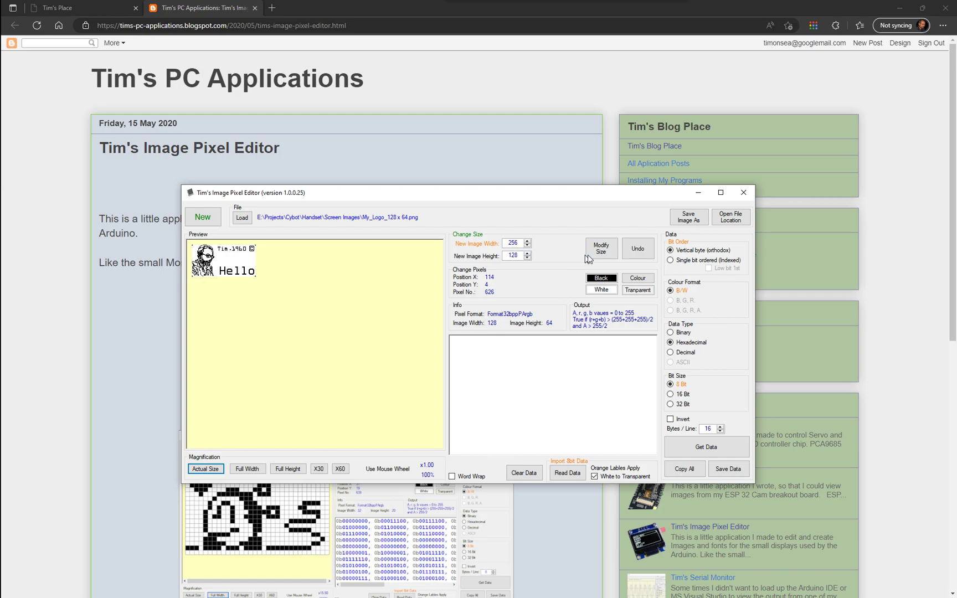
- Resize the logo to 256 x 128 pixels and inspect the enlarged portrait and "Hello" lettering
click(602, 250)
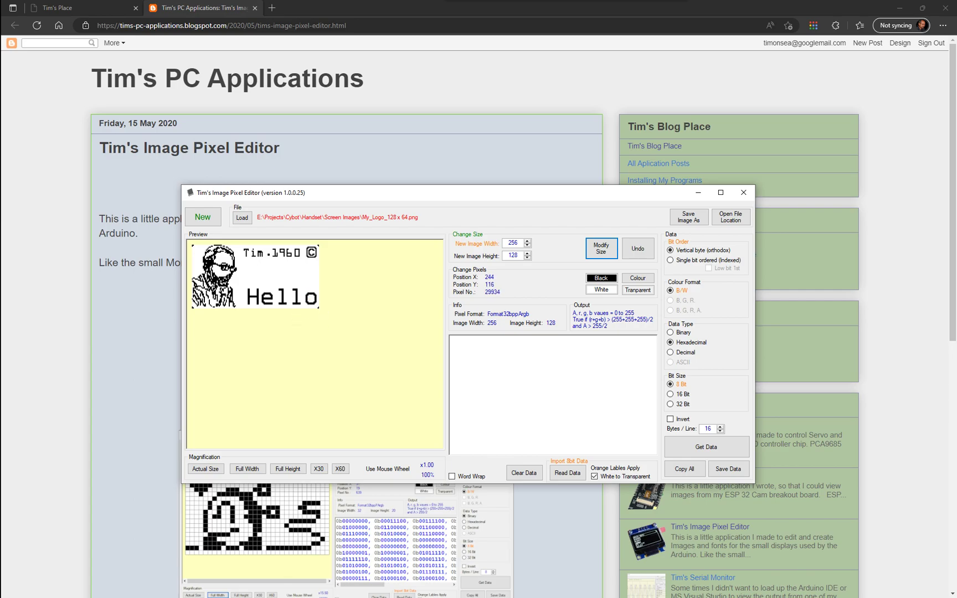
scroll(319, 319, up, 6)
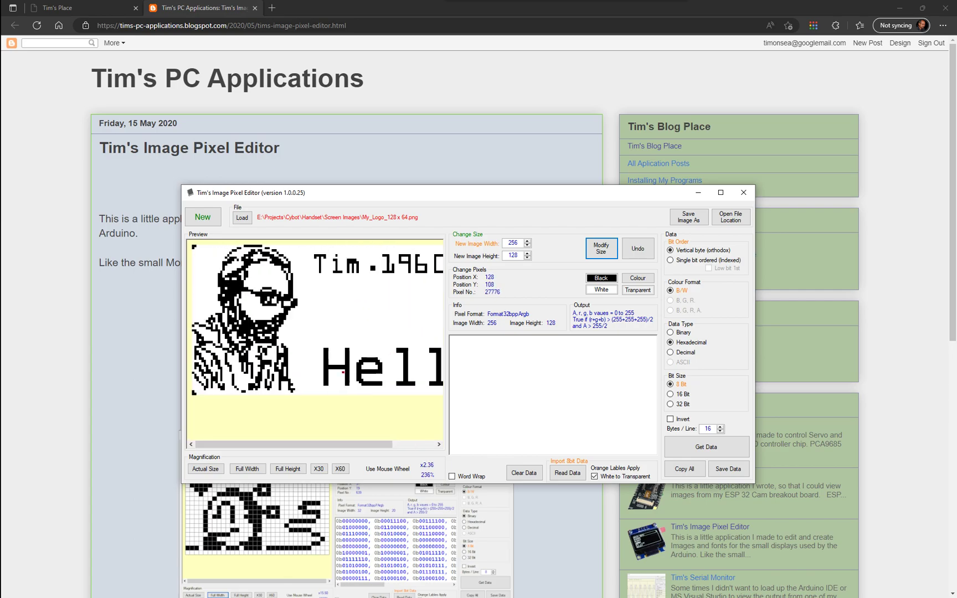
scroll(347, 369, up, 7)
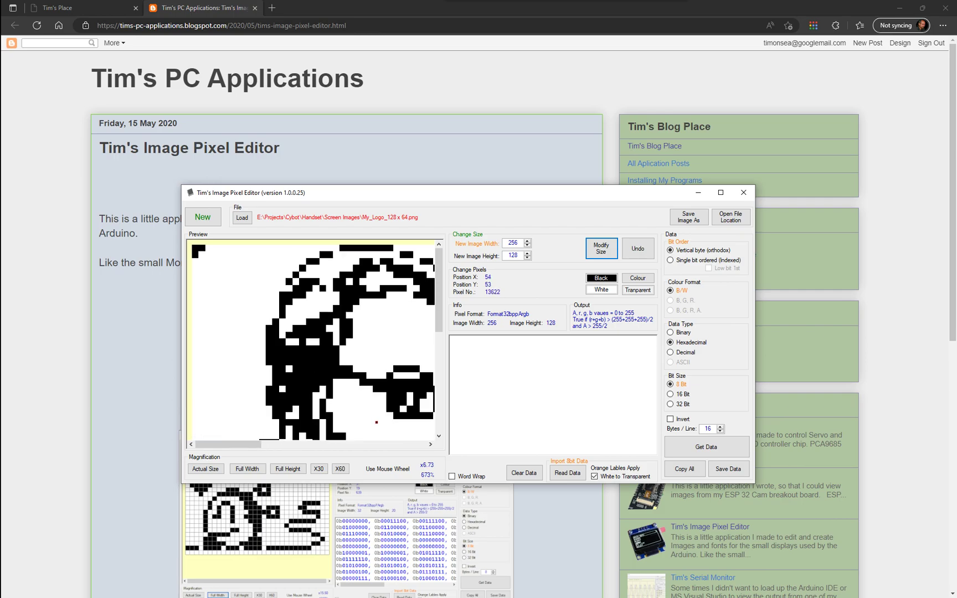
drag(244, 445, 344, 448)
drag(436, 307, 450, 406)
scroll(342, 383, up, 5)
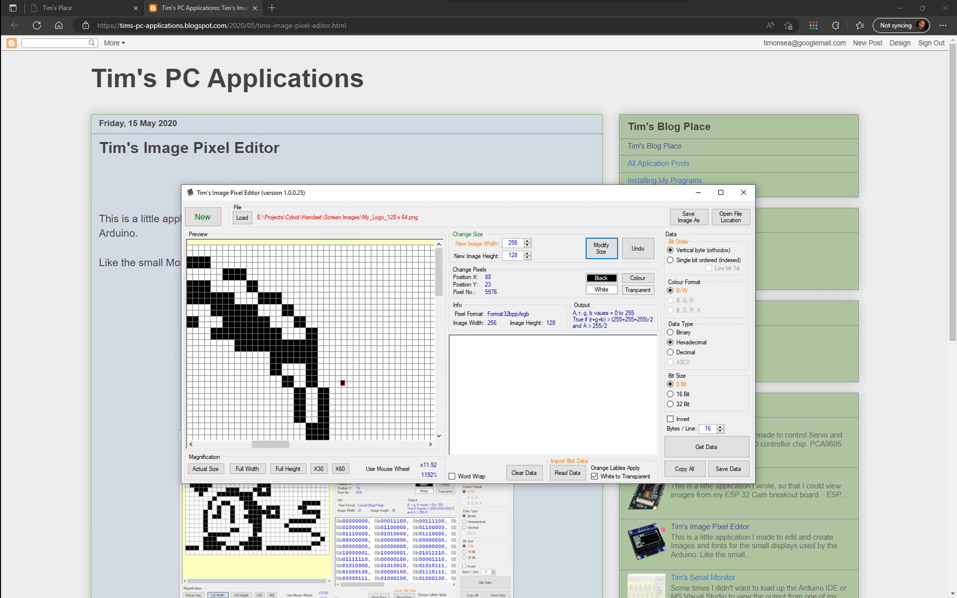
drag(276, 446, 316, 447)
drag(440, 268, 462, 398)
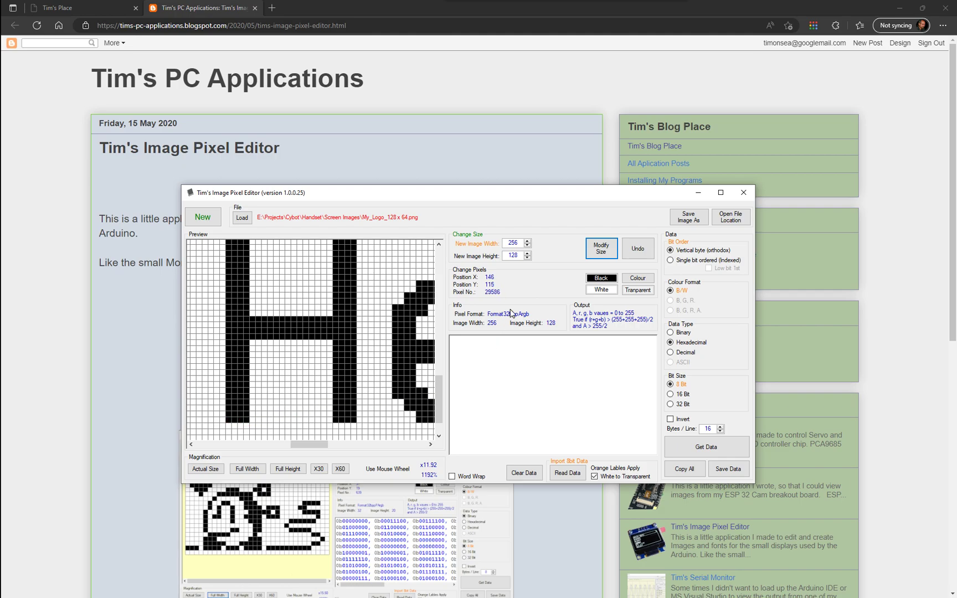
- Resize the logo to 128 x 64 pixels and check the portrait and lettering up close and at actual size
click(518, 243)
click(608, 249)
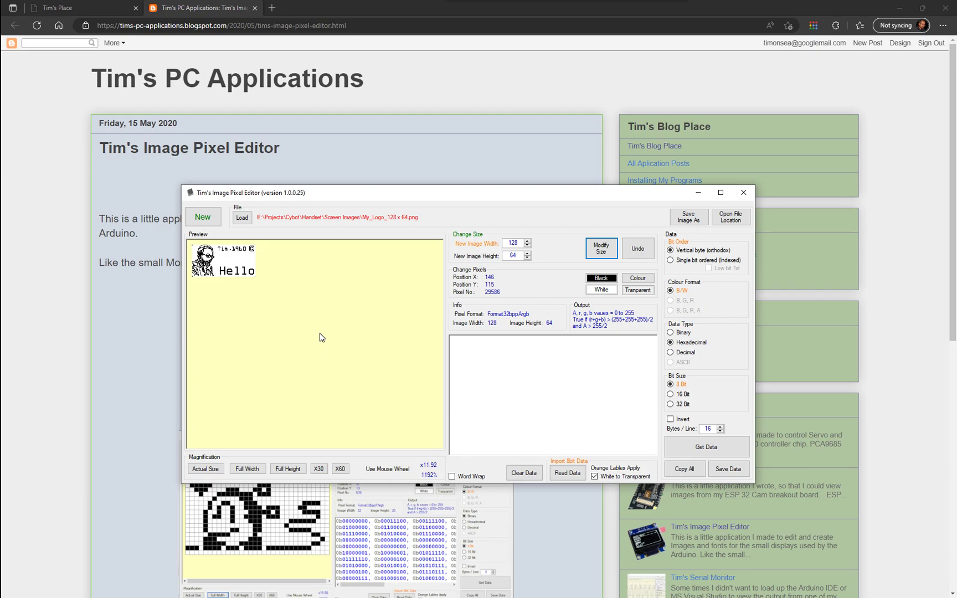
scroll(260, 318, up, 1)
scroll(391, 401, down, 1)
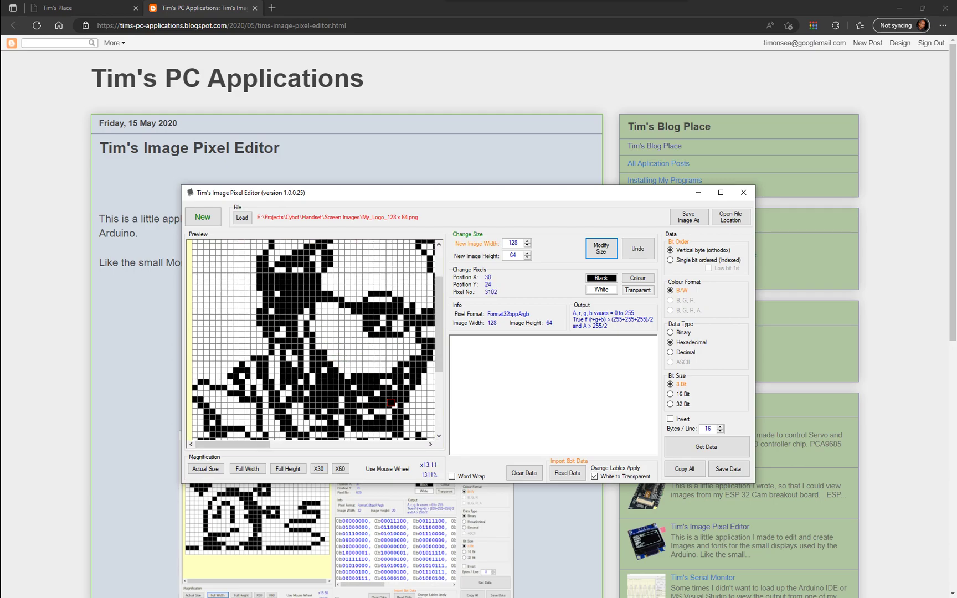
scroll(391, 402, down, 1)
drag(439, 389, 438, 408)
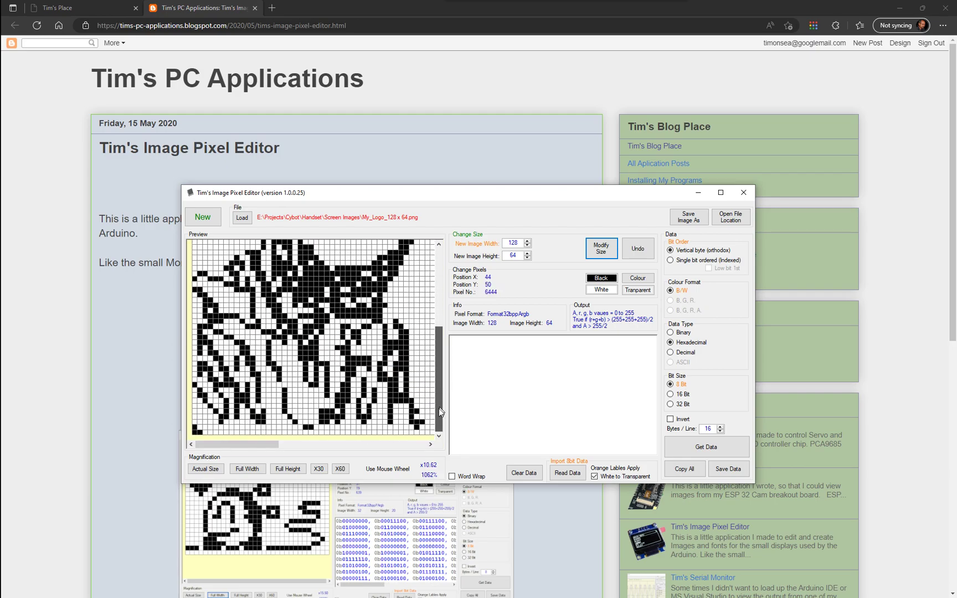
mouse_move(274, 445)
mouse_down()
mouse_move(229, 444)
mouse_move(286, 440)
mouse_up()
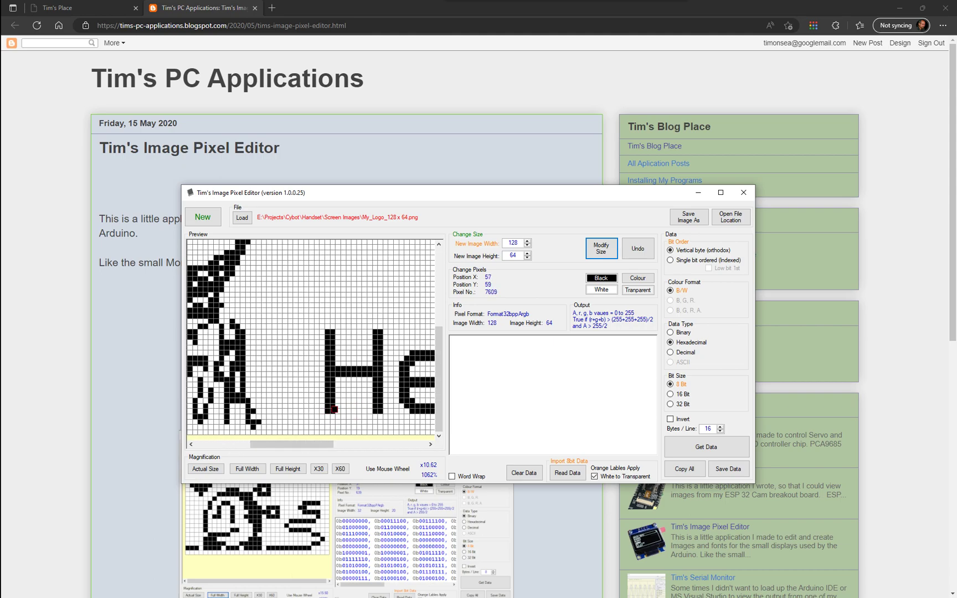
scroll(335, 409, down, 8)
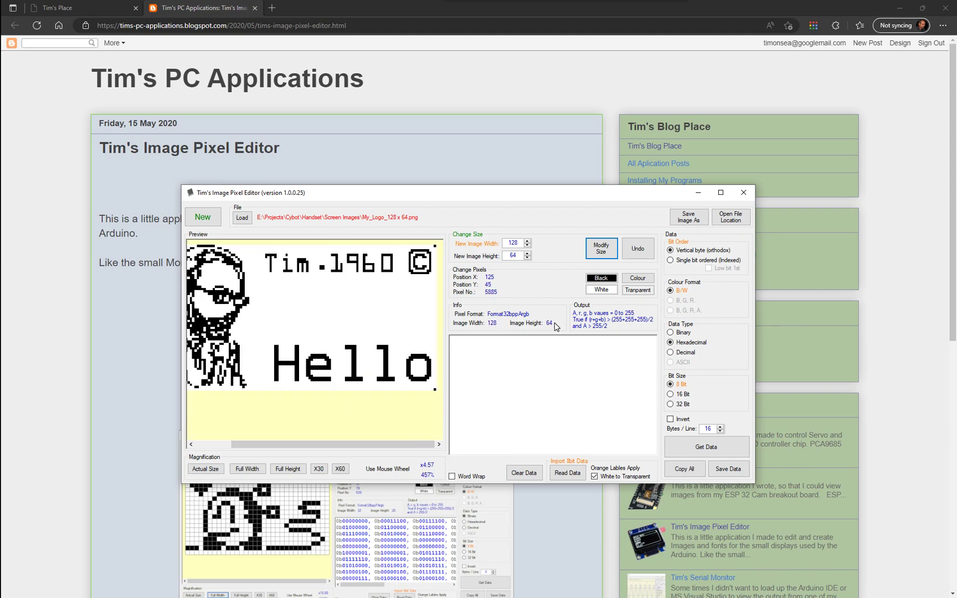
click(205, 468)
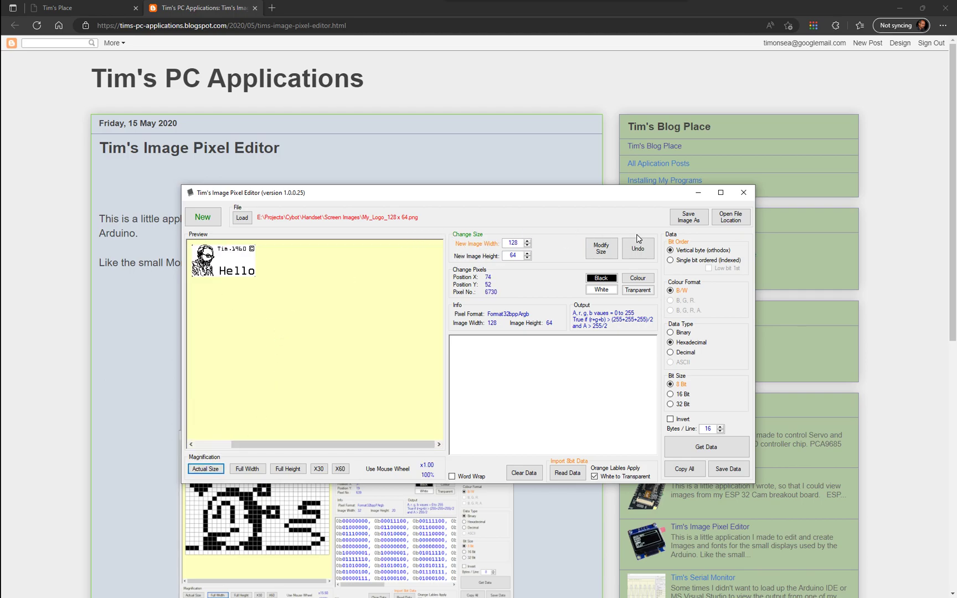
- Paint a short vertical line of four black pixels in the empty white area beside the portrait's head
scroll(256, 299, up, 1)
scroll(256, 300, up, 12)
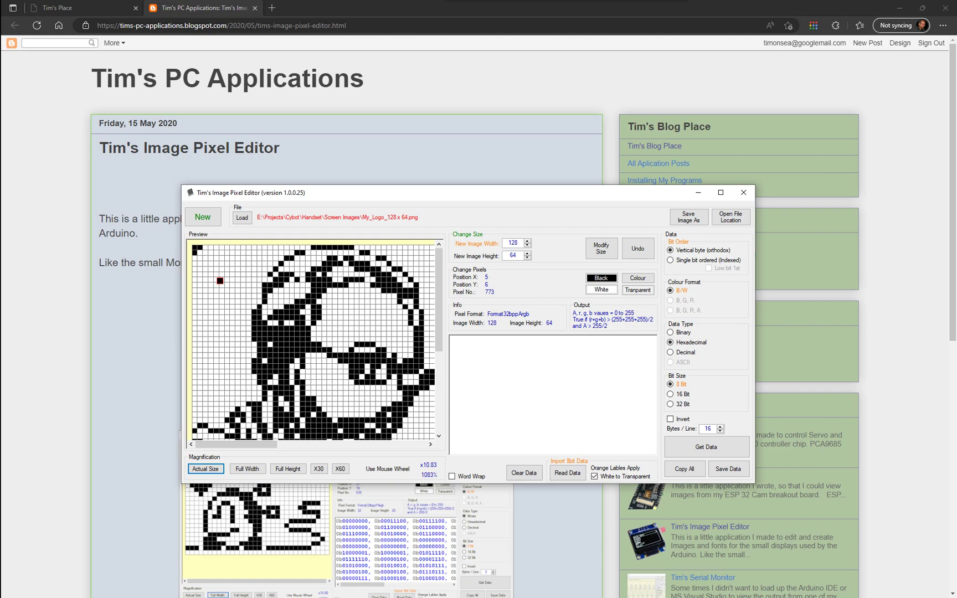
click(605, 283)
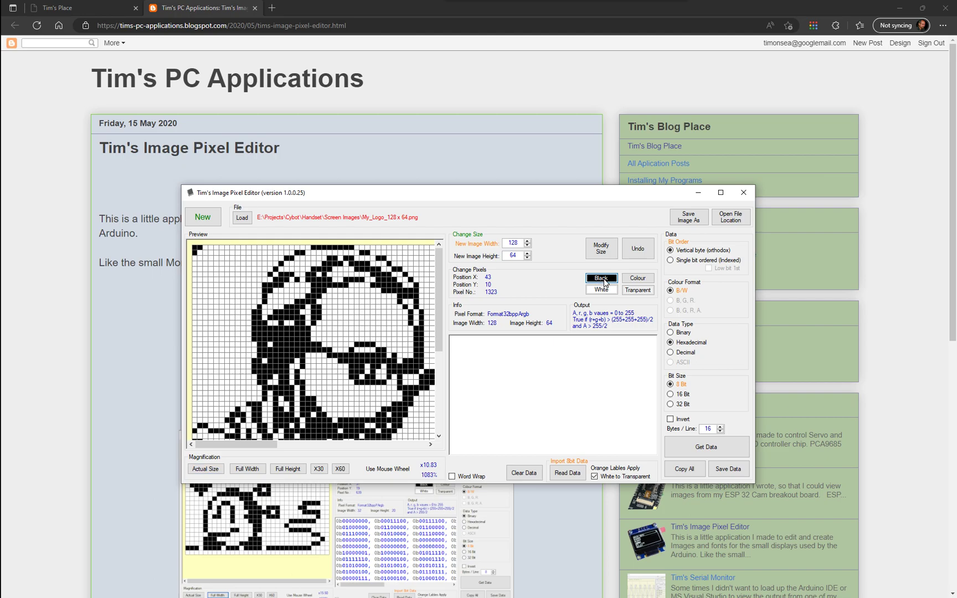
click(216, 302)
click(217, 307)
click(217, 313)
click(217, 317)
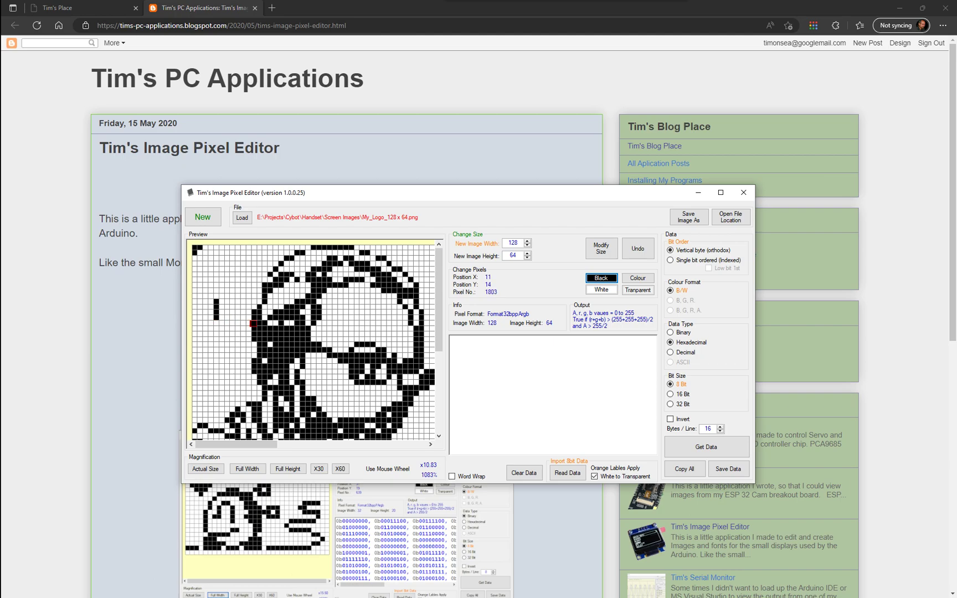
- Paint the four black pixels beside the head white
click(602, 290)
click(215, 302)
click(215, 306)
click(217, 310)
click(217, 316)
- Paint a small patch of pixels beside the head transparent and inspect it up close
click(638, 290)
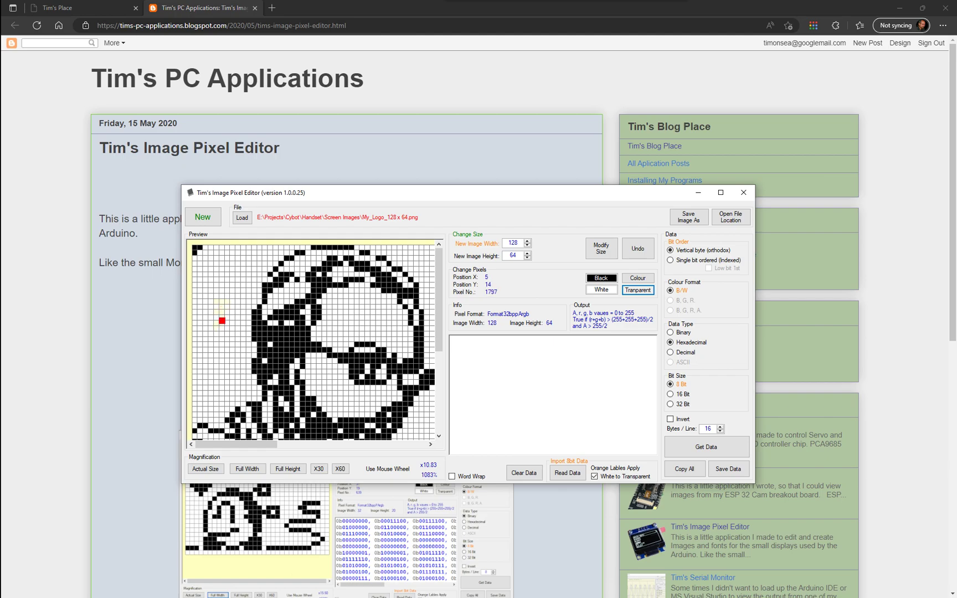
scroll(221, 321, up, 3)
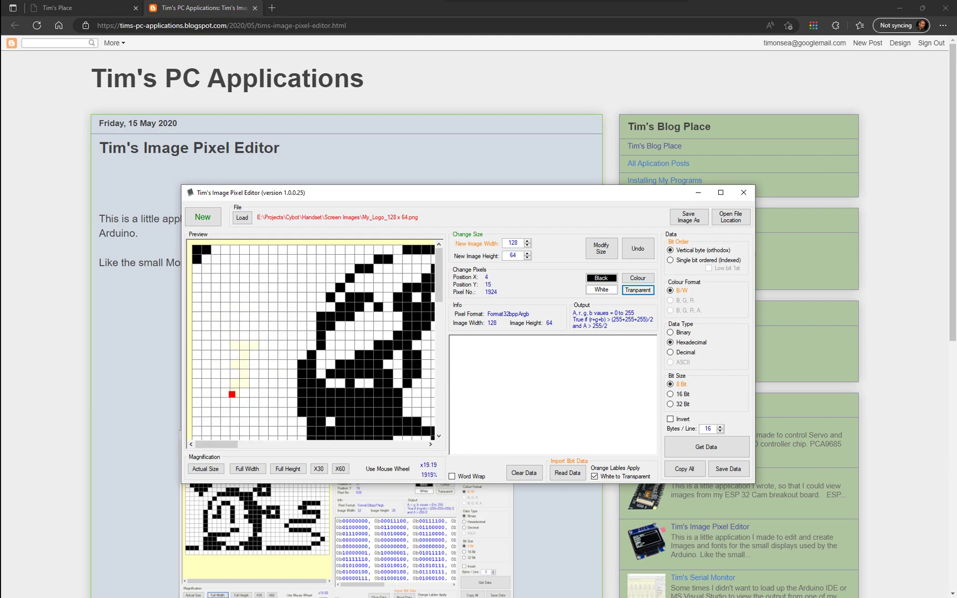
scroll(232, 394, up, 3)
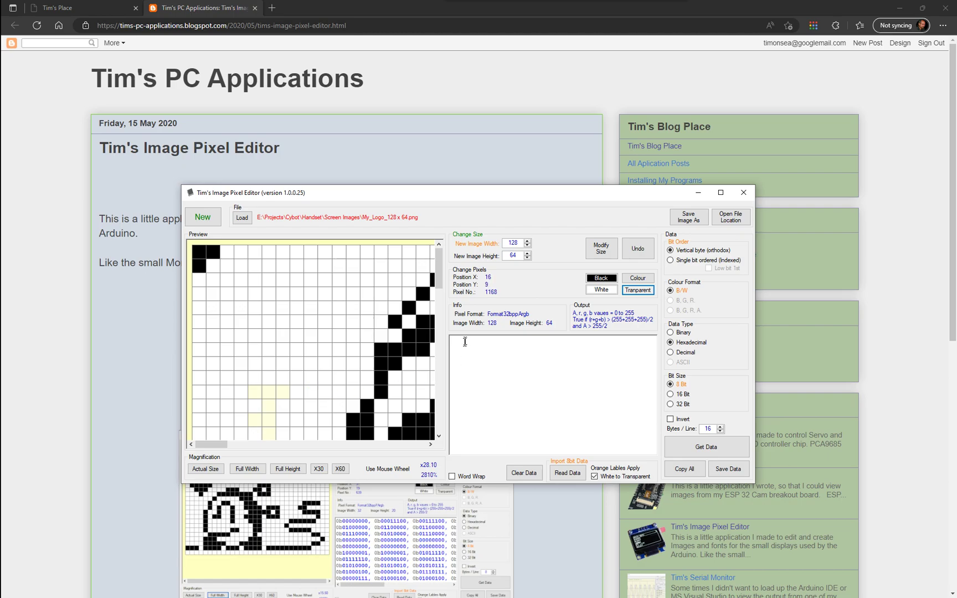
drag(438, 269, 439, 288)
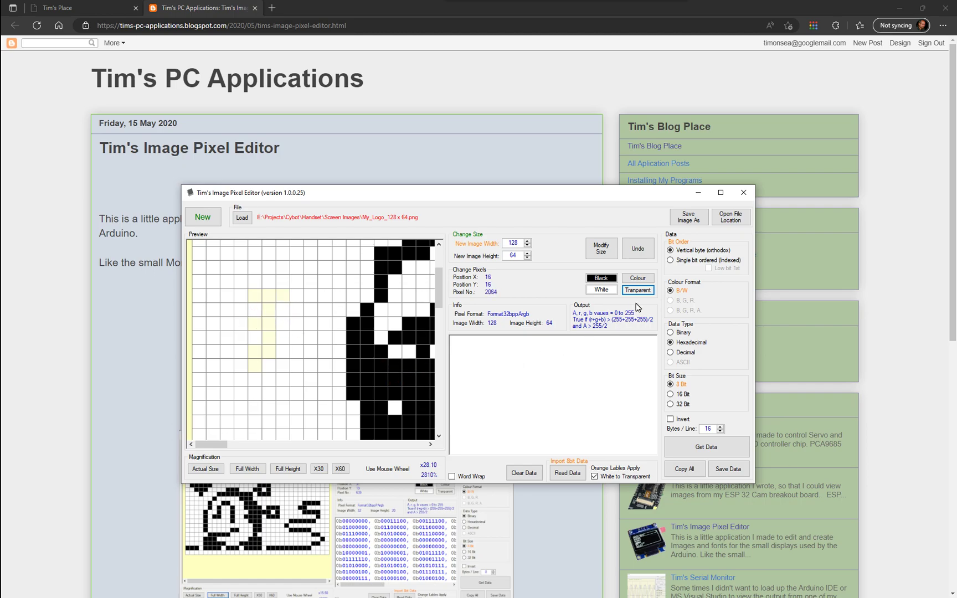
- Choose bright green as the paint colour and paint a 2 x 2 block of pixels on the transparent patch beside the head
click(638, 277)
click(458, 197)
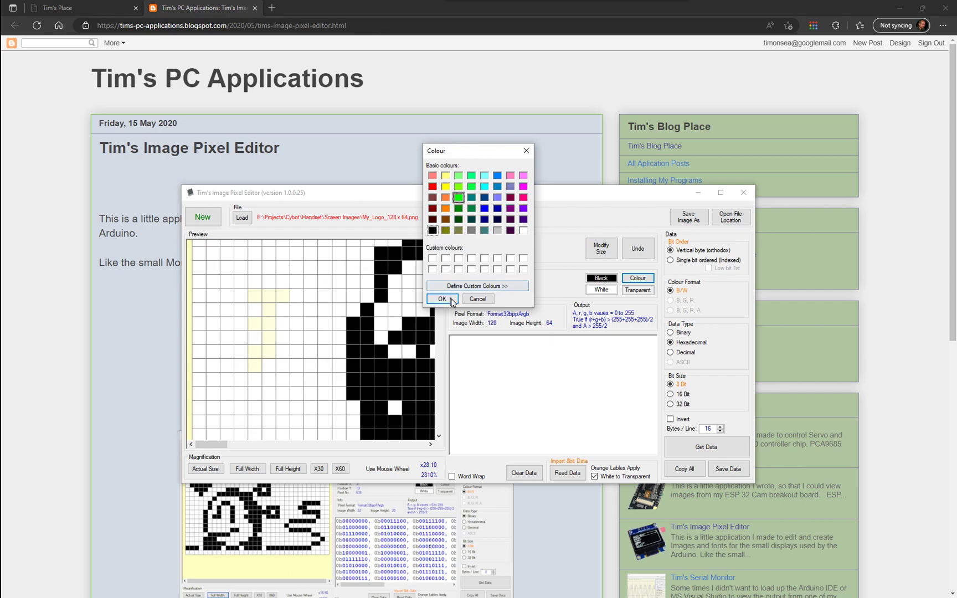
click(442, 299)
click(269, 298)
click(257, 298)
click(255, 312)
click(268, 311)
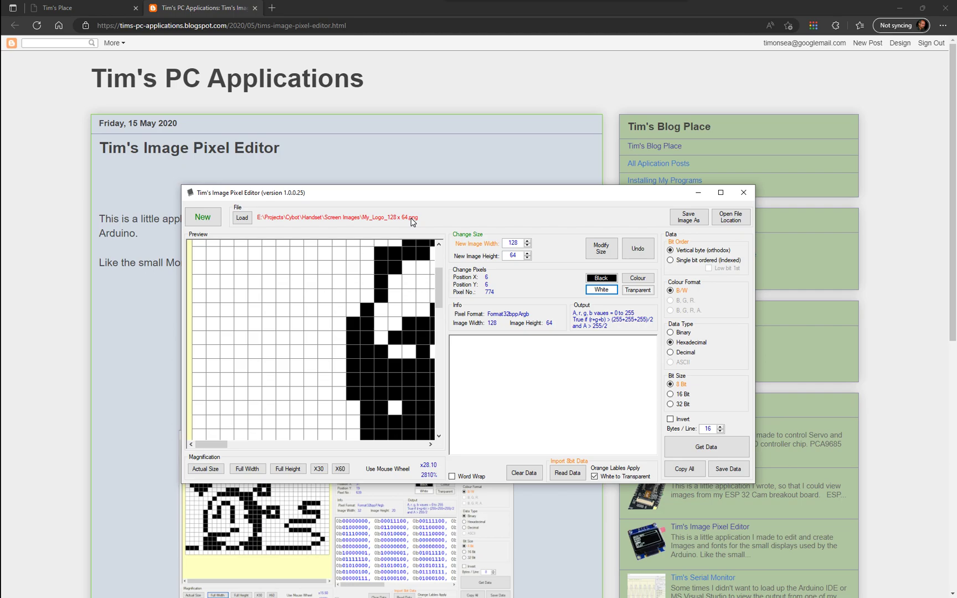
- Open the loaded logo's file location to view the Screen Images folder, and close the folder window
click(732, 220)
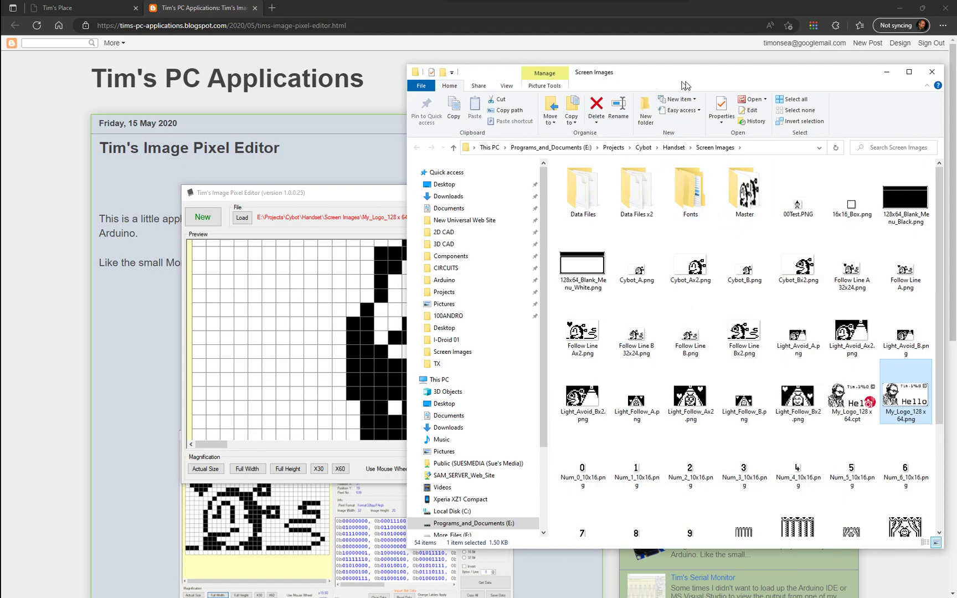
drag(732, 76, 566, 76)
click(762, 74)
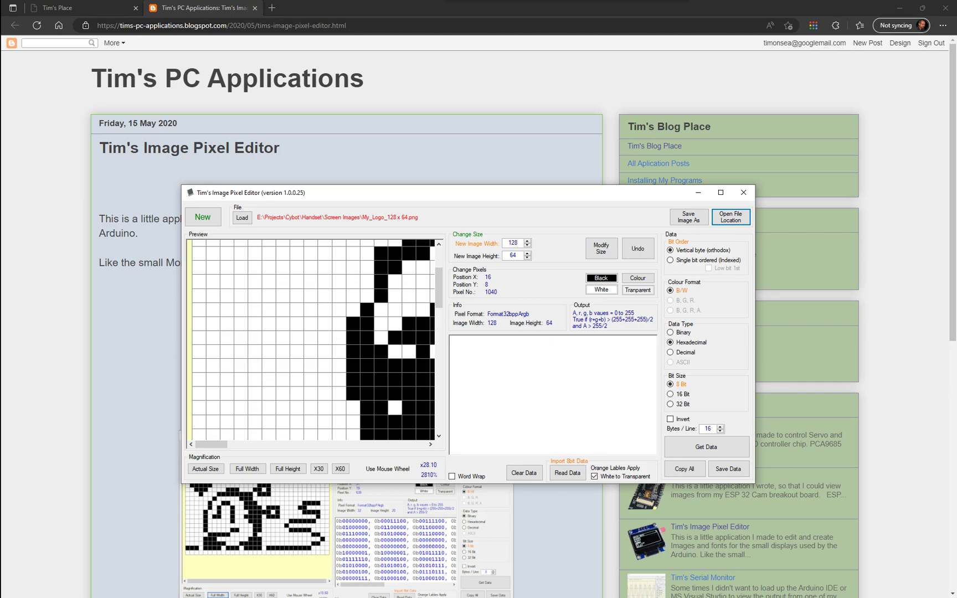
- Switch to File Explorer and open Tims_Hot_Plate3.ino from the Arduino subfolder _Tims_\Tims_Hot_Plate3 in Notepad++
key(alt+Tab)
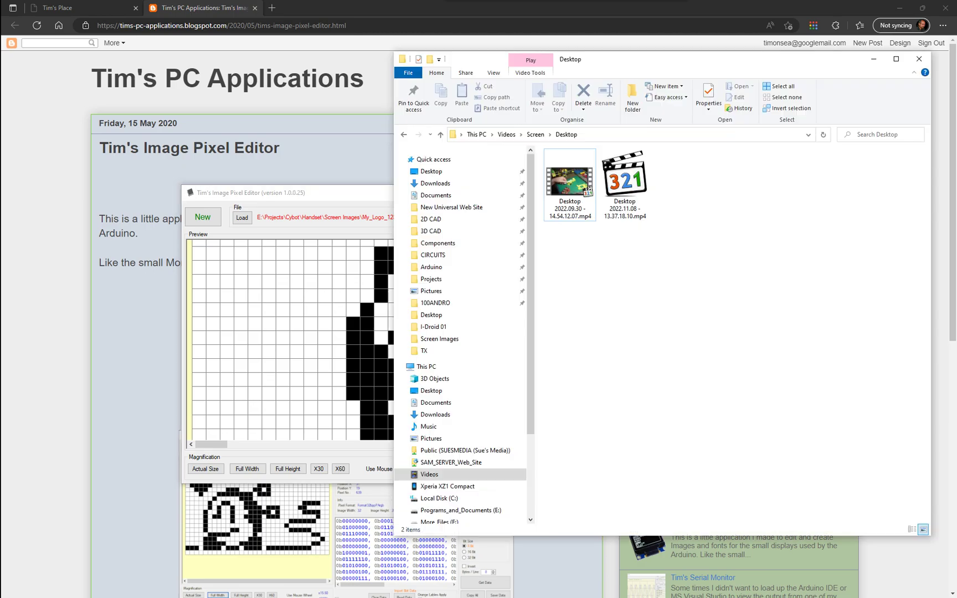
click(437, 268)
double_click(583, 177)
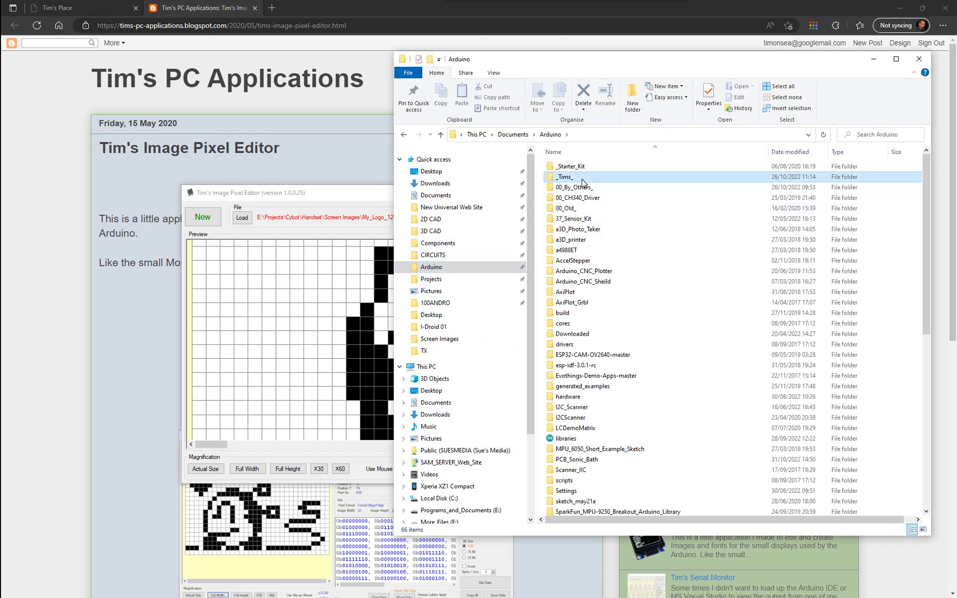
scroll(609, 293, down, 12)
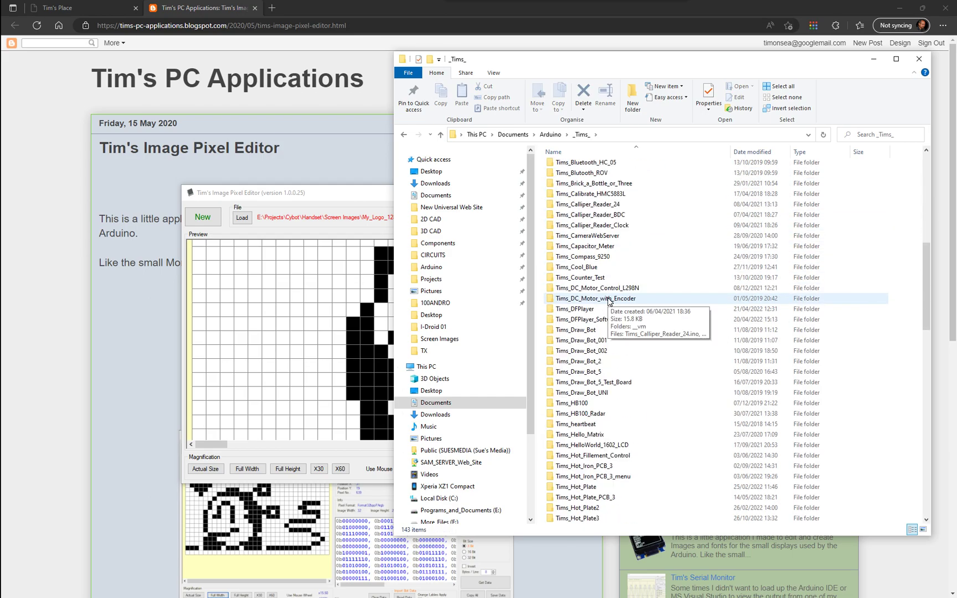
scroll(613, 292, down, 5)
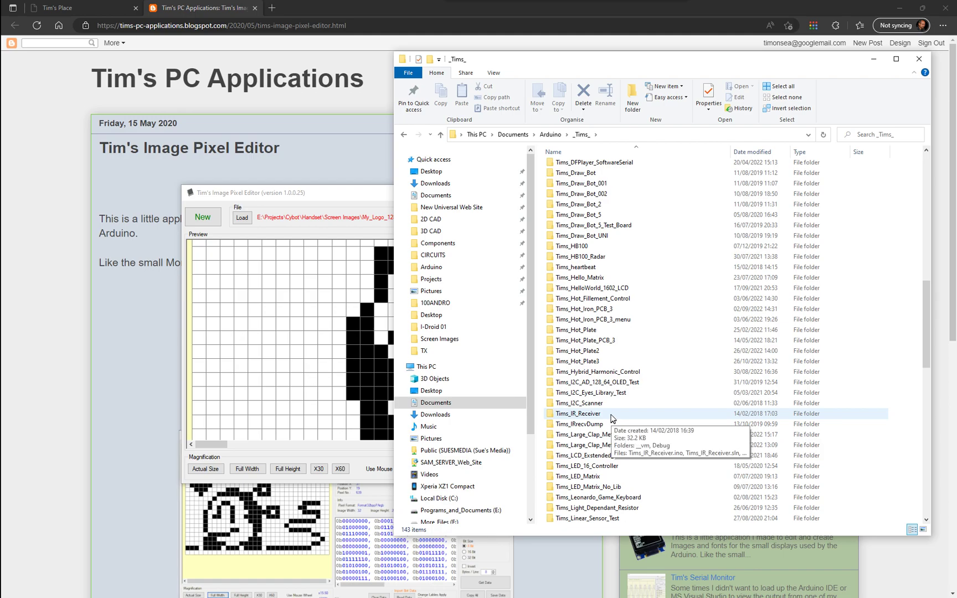
double_click(594, 361)
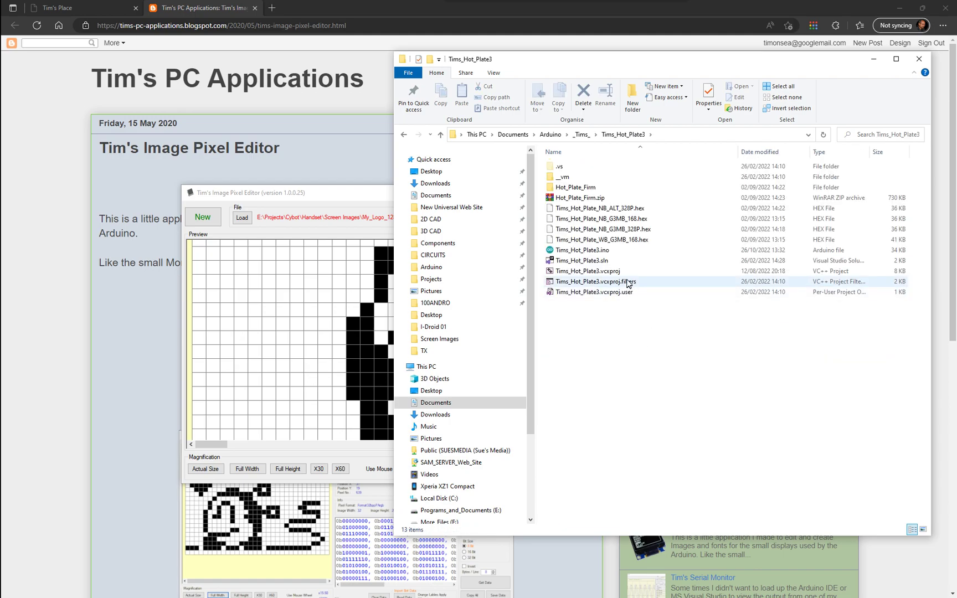
right_click(575, 241)
right_click(570, 250)
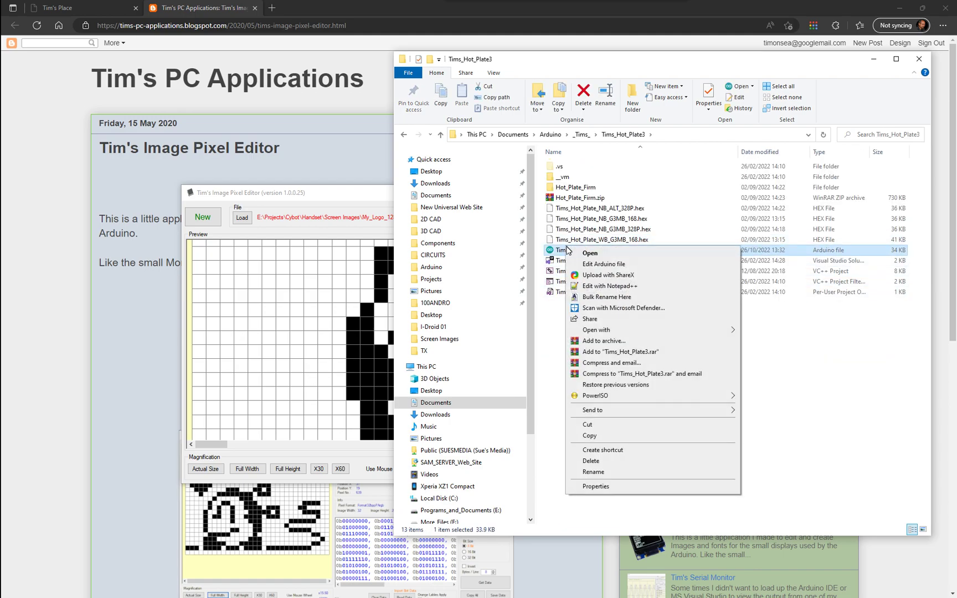
click(589, 291)
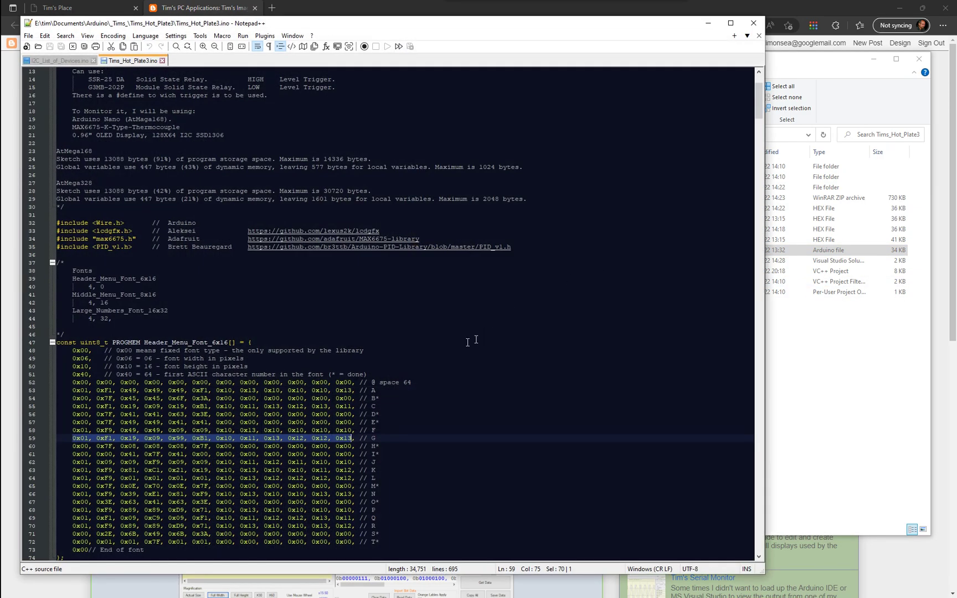
- Copy the hexadecimal bytes for the letter G from the Header_Menu_Font_6x16 array, leaving out the trailing comment
scroll(128, 412, down, 2)
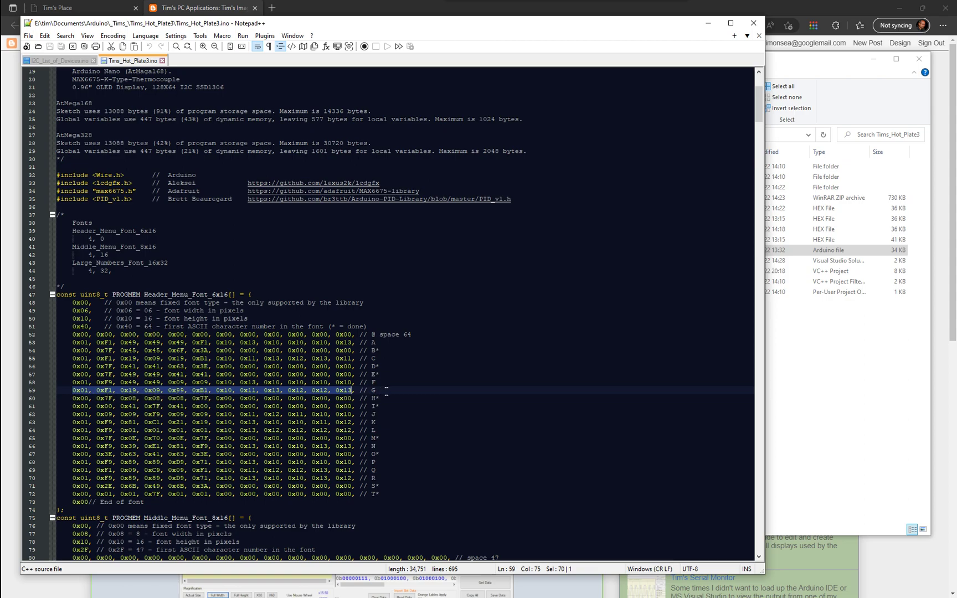
click(351, 391)
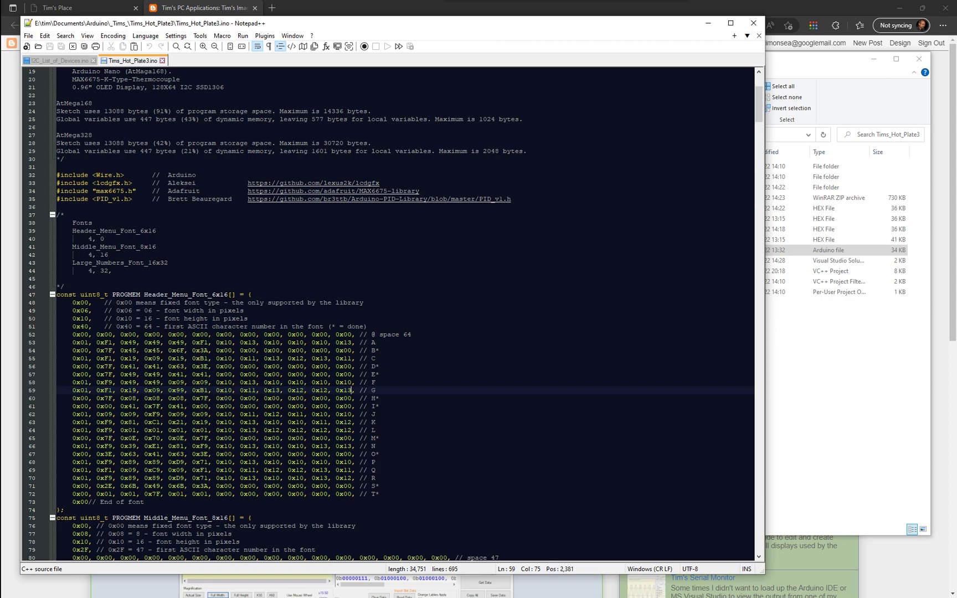
drag(351, 391, 80, 392)
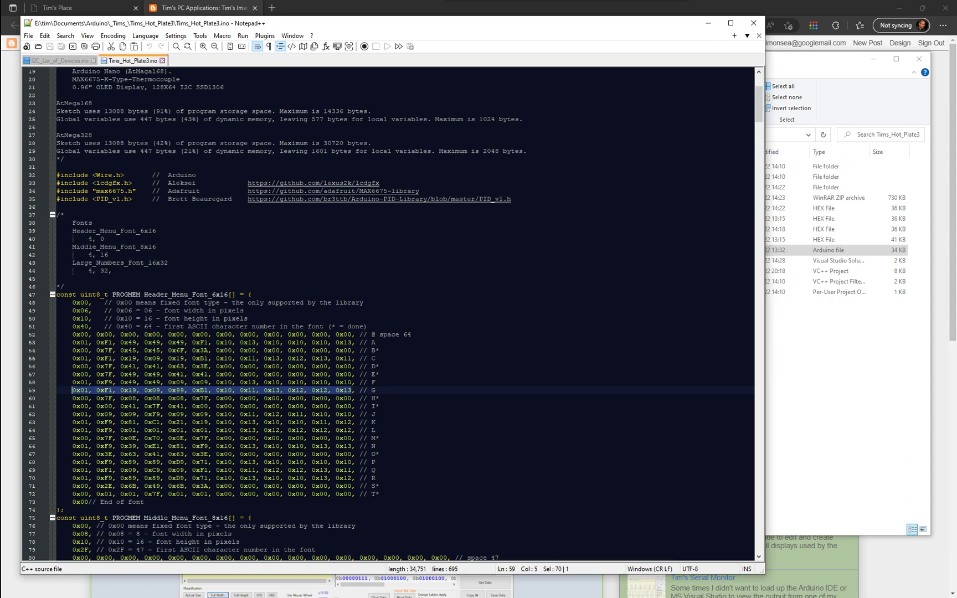
right_click(83, 391)
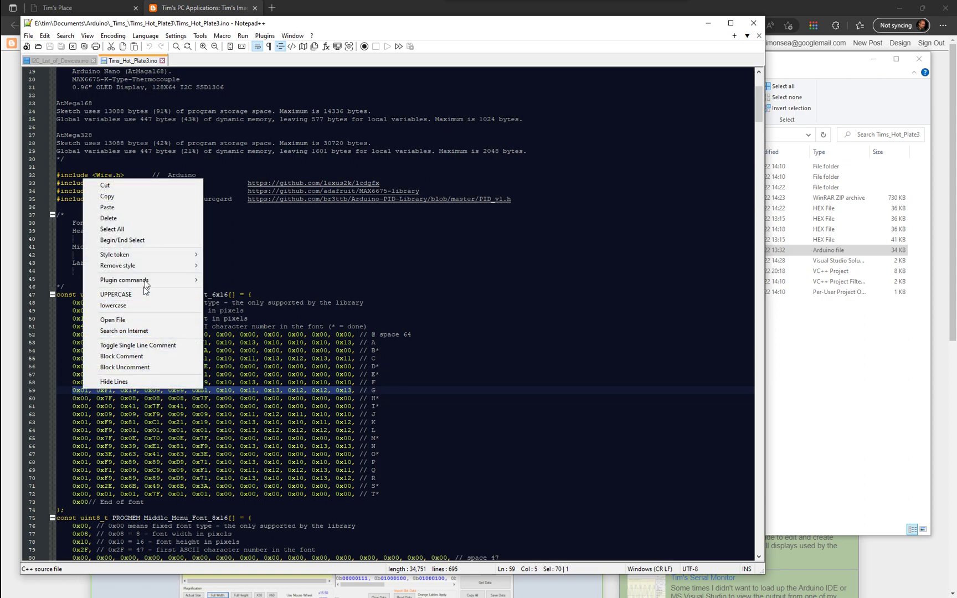
click(108, 197)
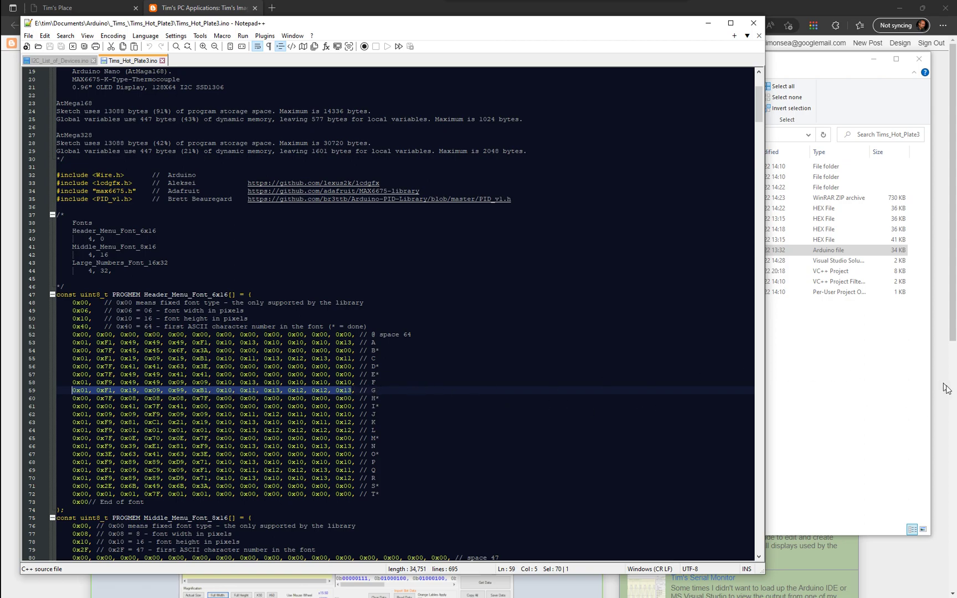
- Switch to Tim's Image Pixel Editor, paste the copied bytes into the emptied data area and read them as a 6 x 16 pixel image
key(alt+Tab)
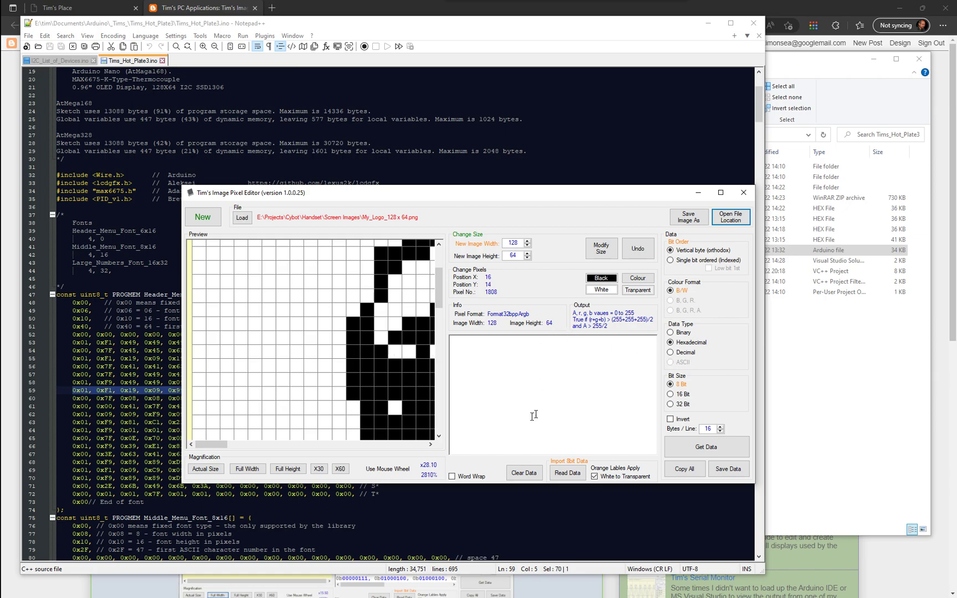
click(520, 474)
key(ctrl+v)
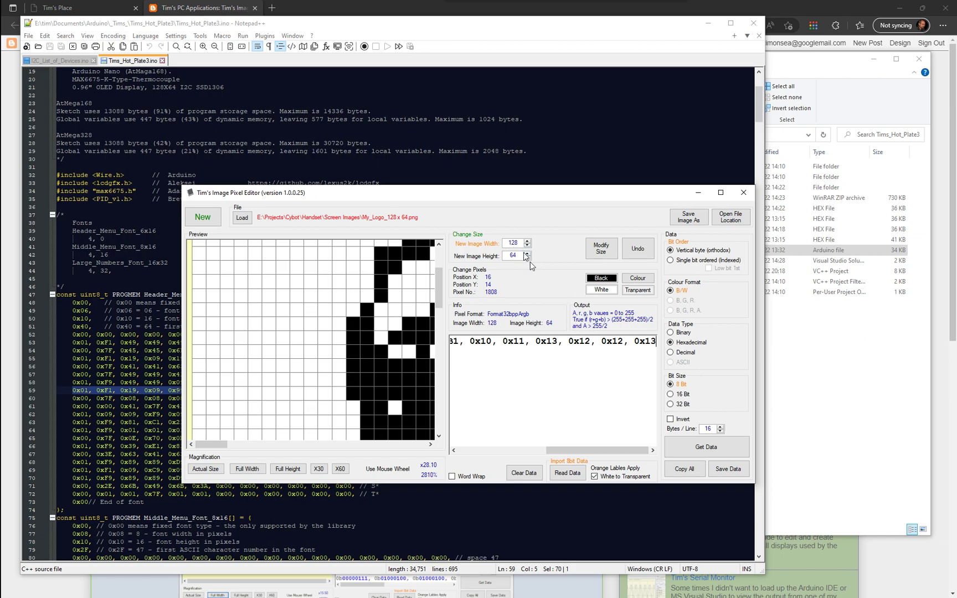
click(572, 475)
click(568, 473)
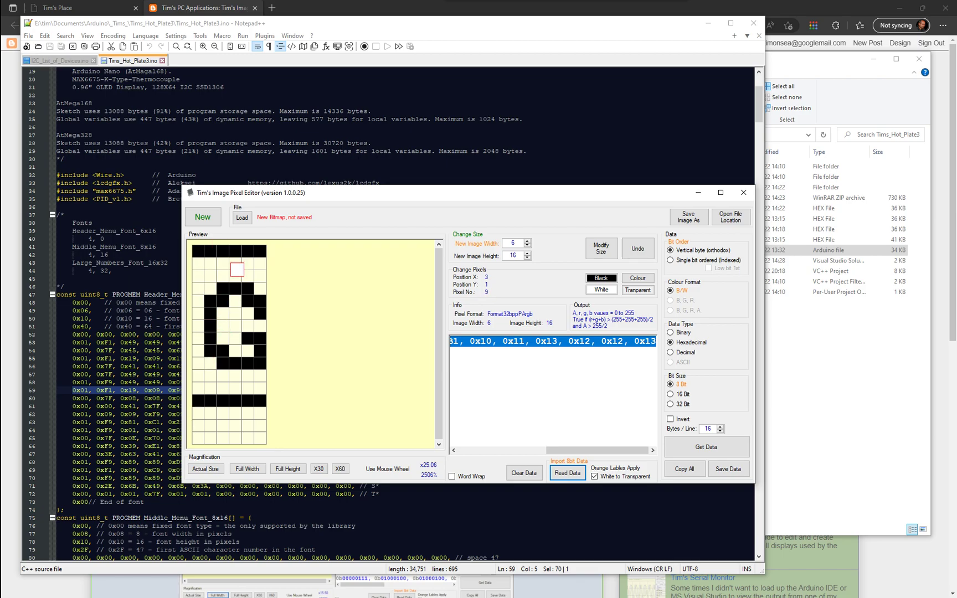
click(212, 250)
- Read the font data with single bit ordered (Indexed) bit order, and read it again with vertical byte order
click(671, 260)
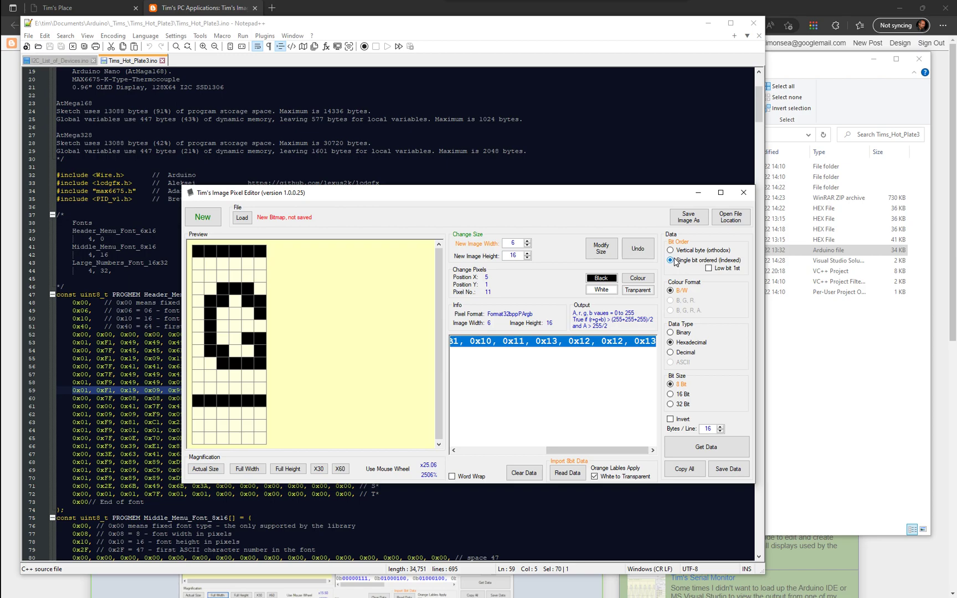
click(565, 472)
scroll(213, 316, down, 2)
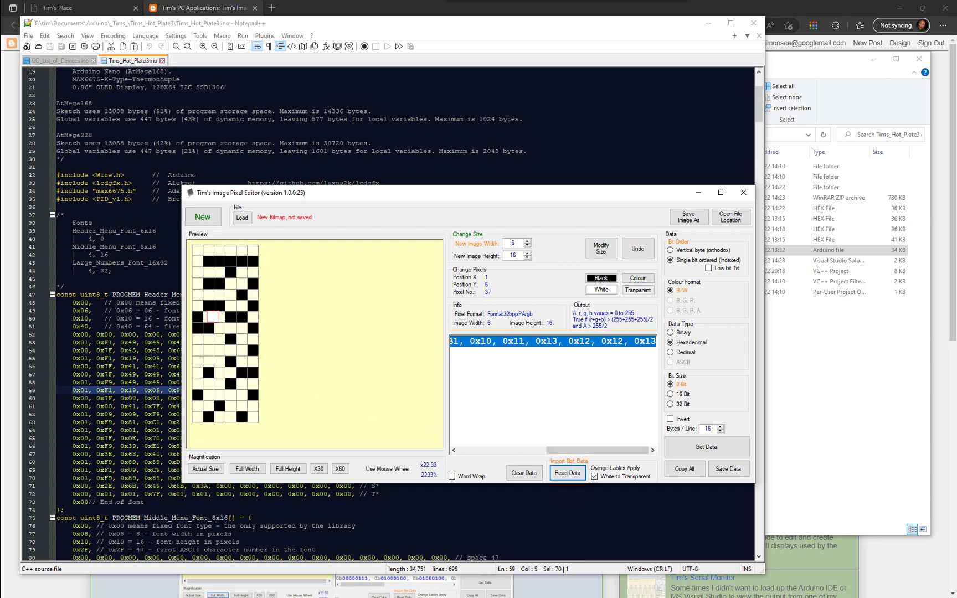
click(670, 252)
click(566, 472)
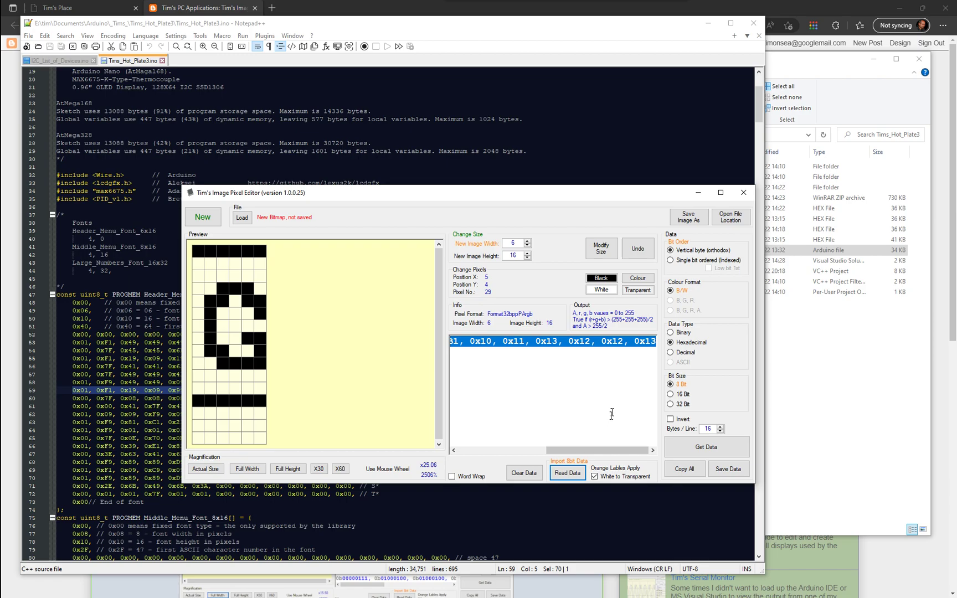
- Try reading the font data single bit ordered with Low bit 1st, and restore the vertical byte order
click(671, 264)
click(567, 473)
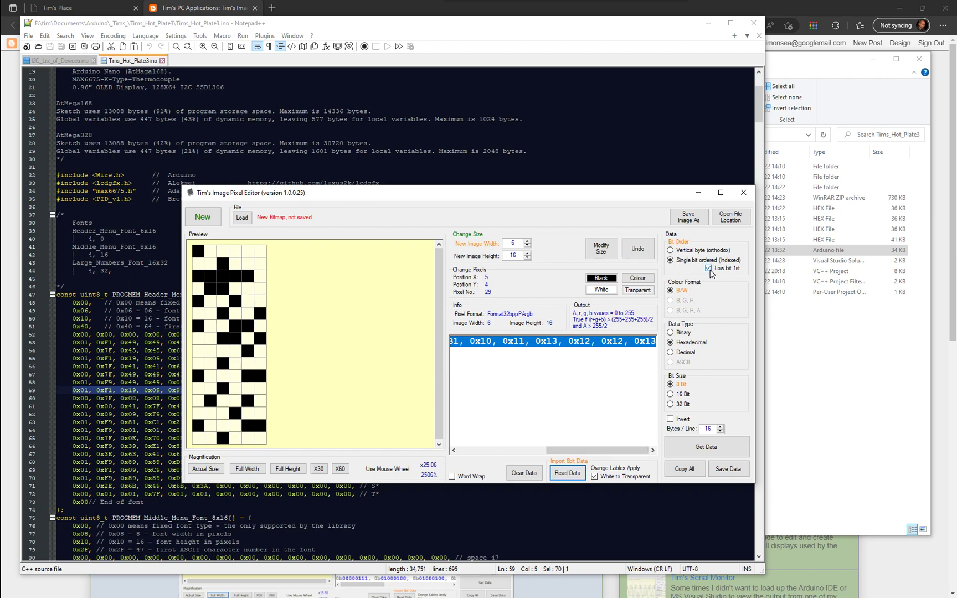
click(672, 248)
- Load My_Logo_128 x 64.png from the Screen Images folder and fit the whole logo in the preview
click(242, 218)
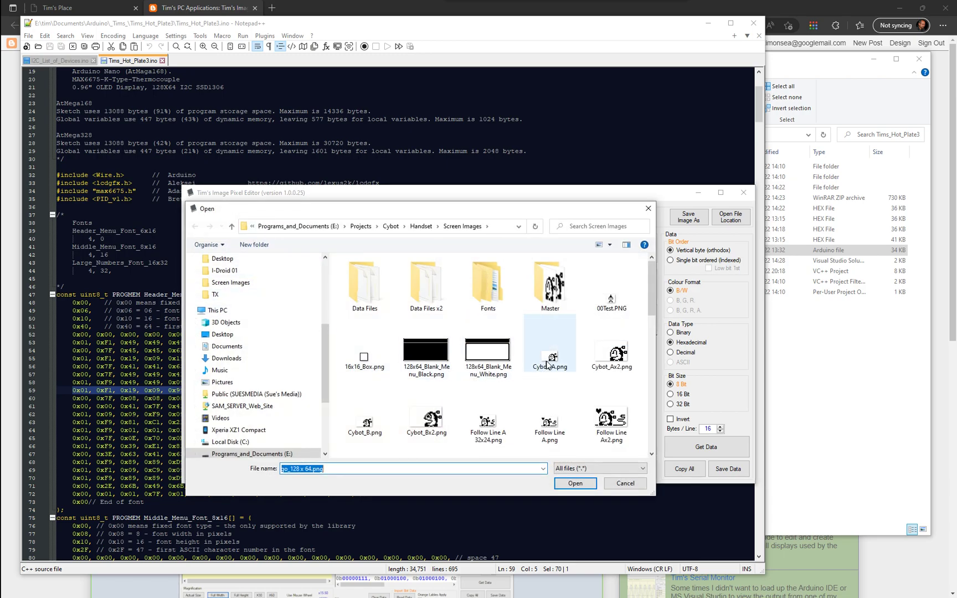
scroll(547, 365, down, 5)
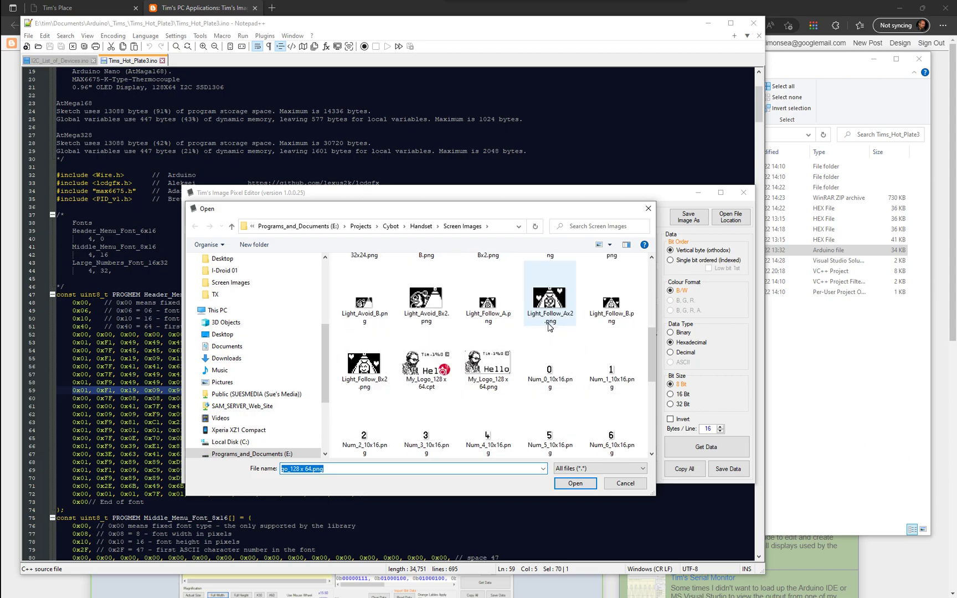
double_click(487, 368)
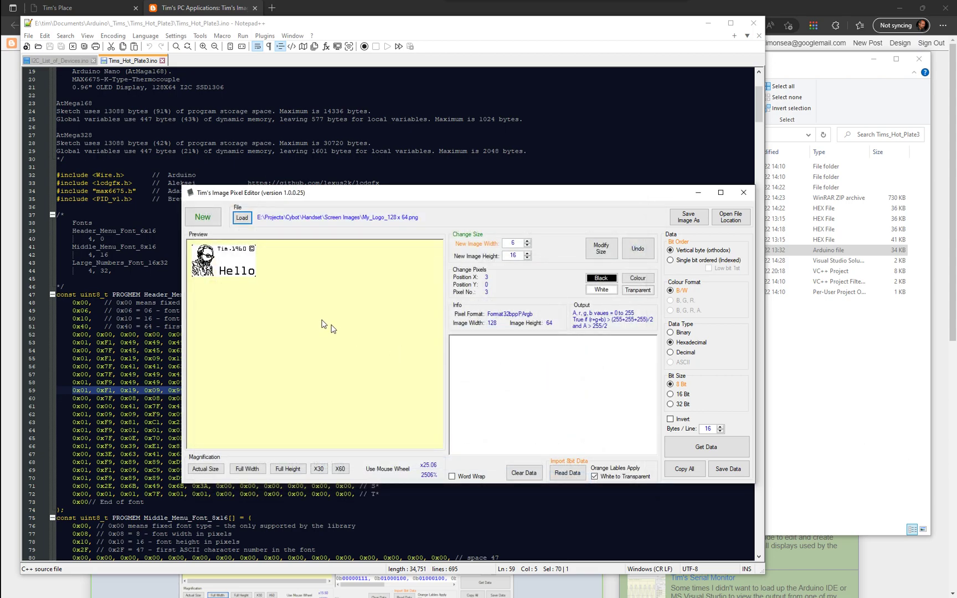
scroll(258, 306, up, 3)
scroll(290, 301, down, 5)
scroll(289, 300, down, 2)
scroll(289, 301, down, 1)
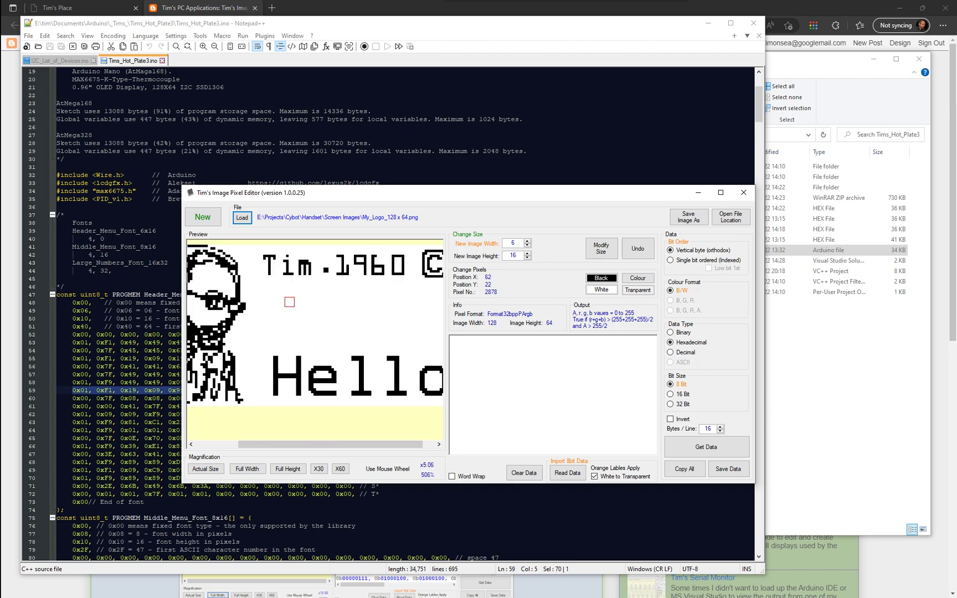
scroll(289, 302, down, 2)
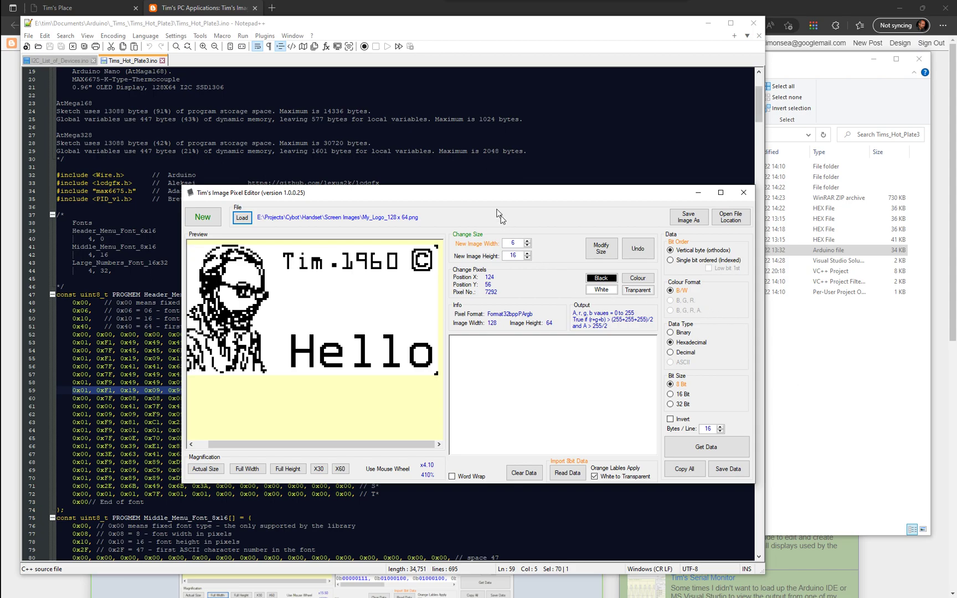
- Generate the logo's 8 bit hexadecimal data in vertical byte order with 16 bytes per line and view the full line width
drag(485, 192, 578, 143)
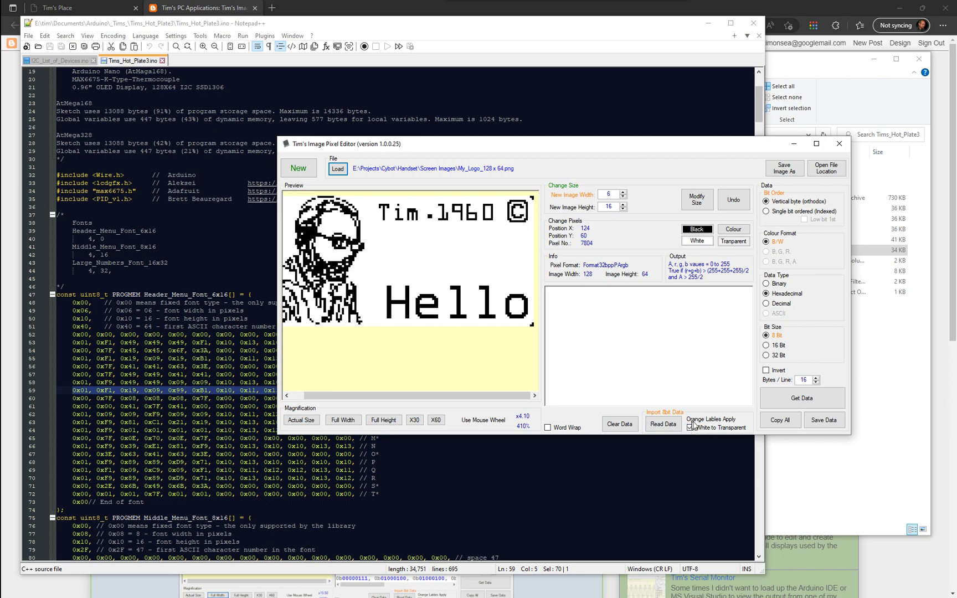
click(803, 401)
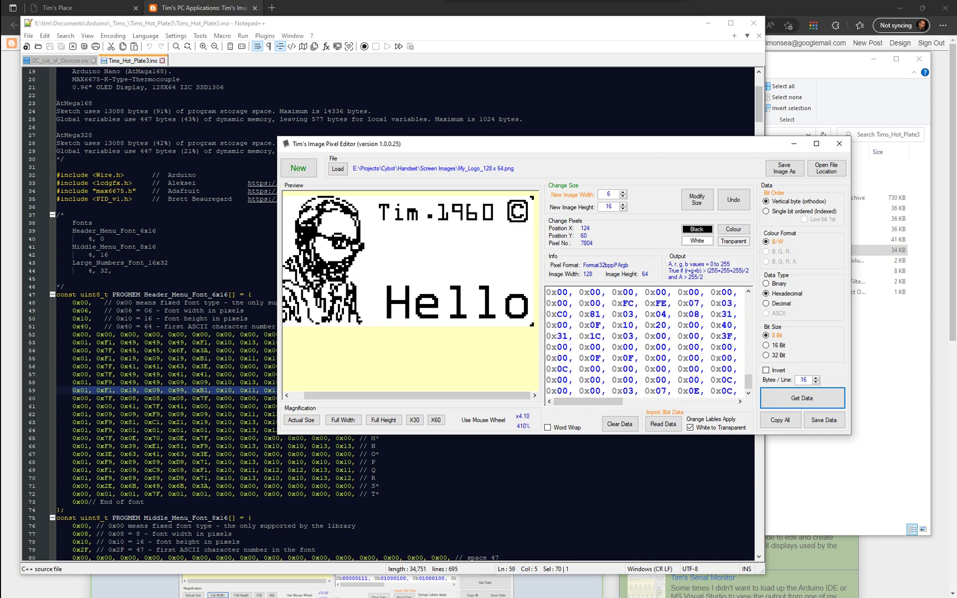
drag(592, 401, 754, 403)
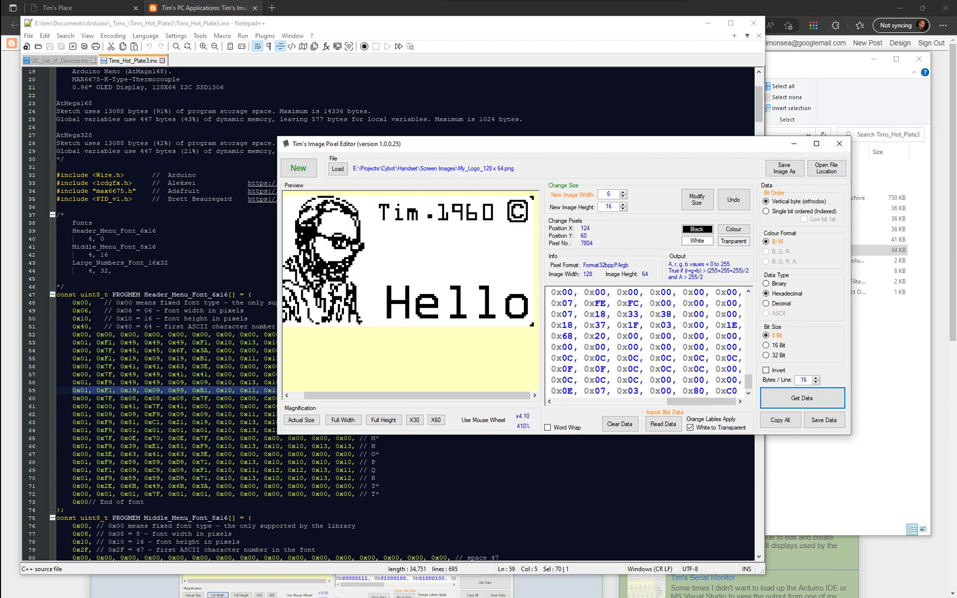
- Regenerate the logo's data with 4 bytes per line and copy all of the output
double_click(804, 380)
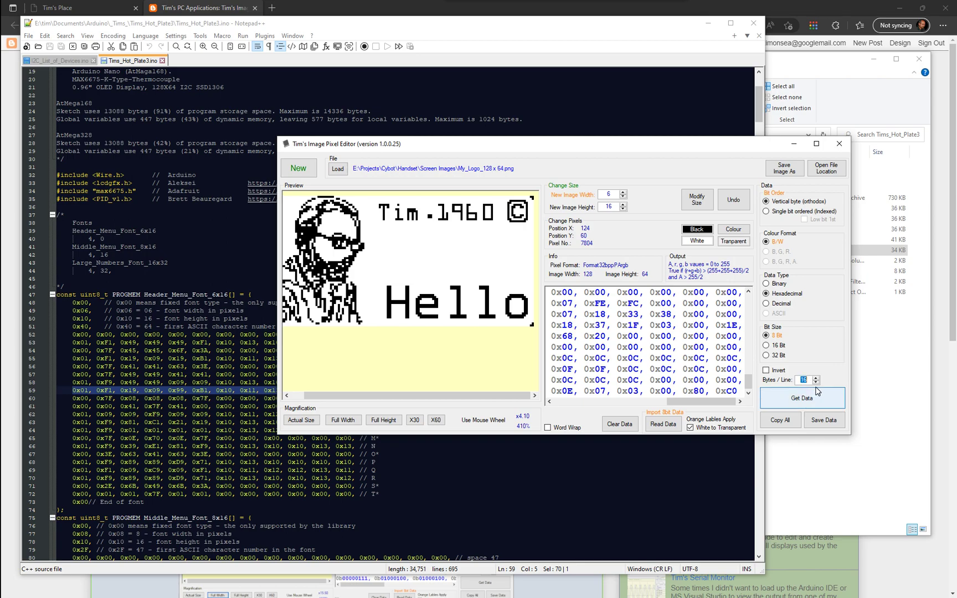
text(4)
click(792, 397)
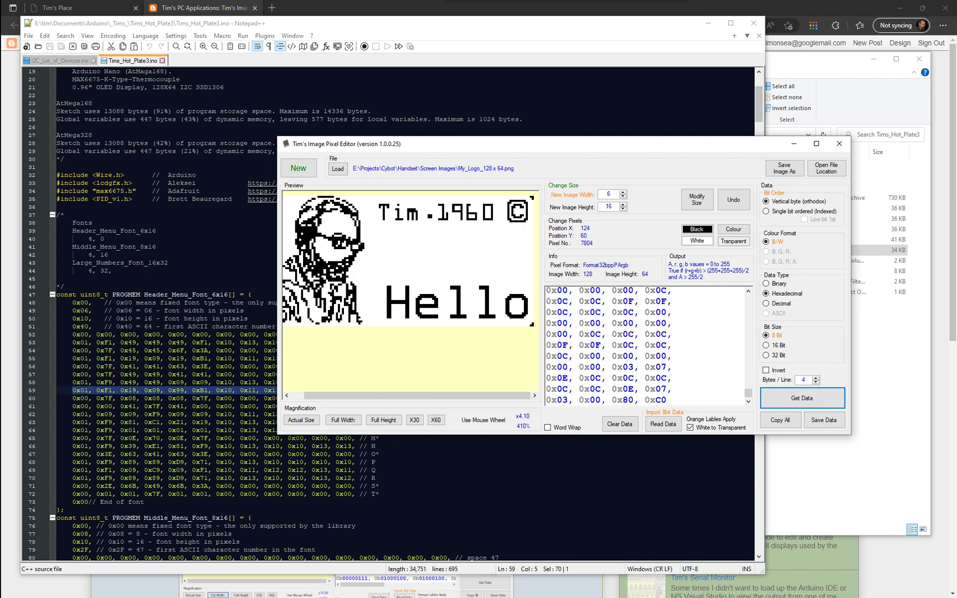
drag(748, 392, 746, 350)
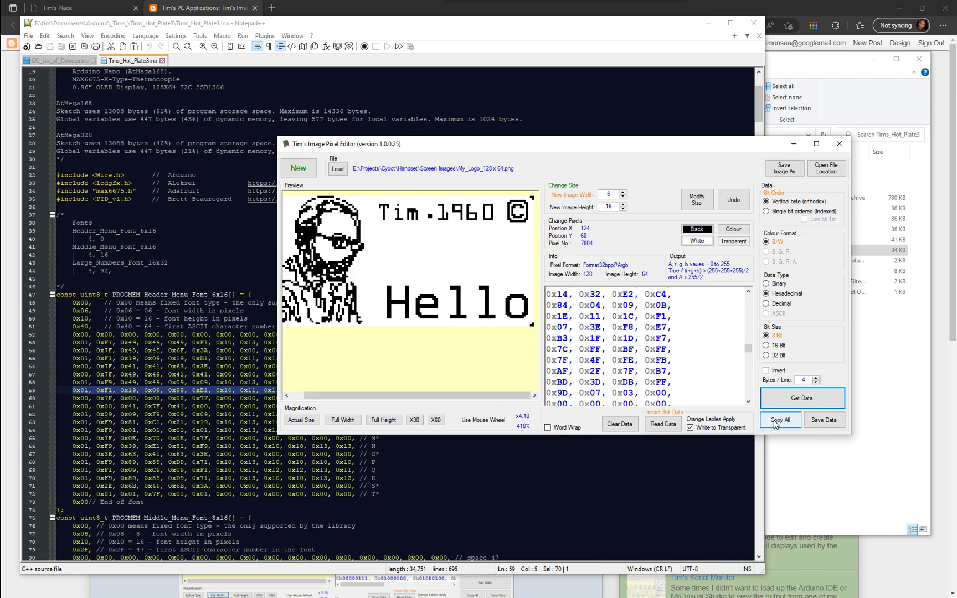
click(780, 420)
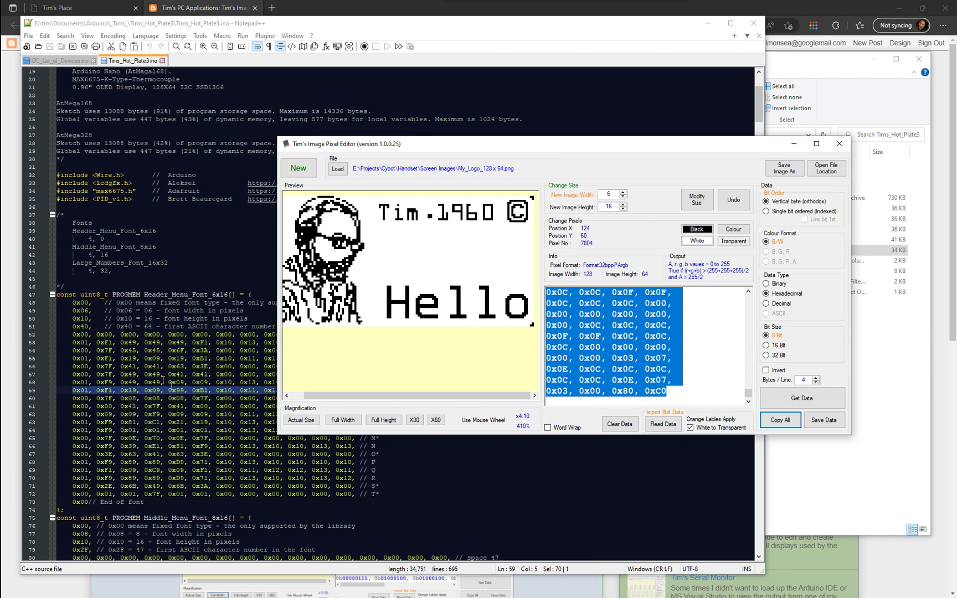
- Switch to Notepad++, paste the copied logo data on new lines below the fonts comment in Tims_Hot_Plate3.ino, and undo the paste
click(62, 286)
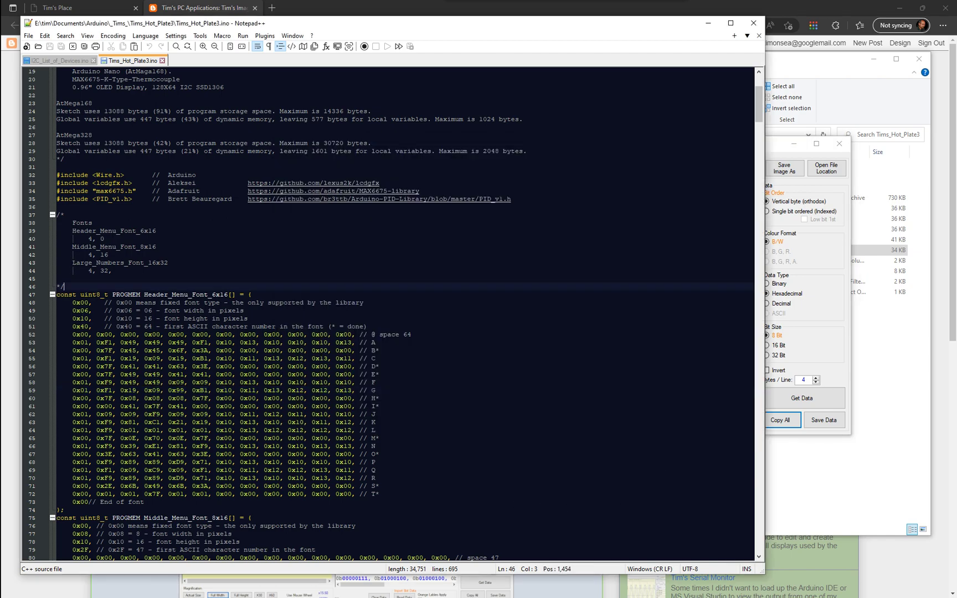
key(Return)
key(Return)
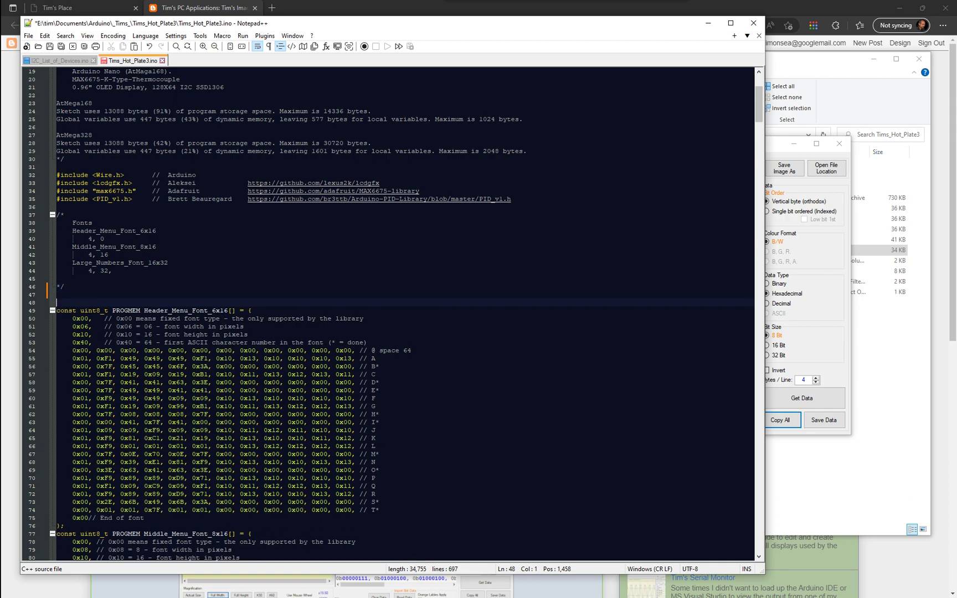
key(ctrl+v)
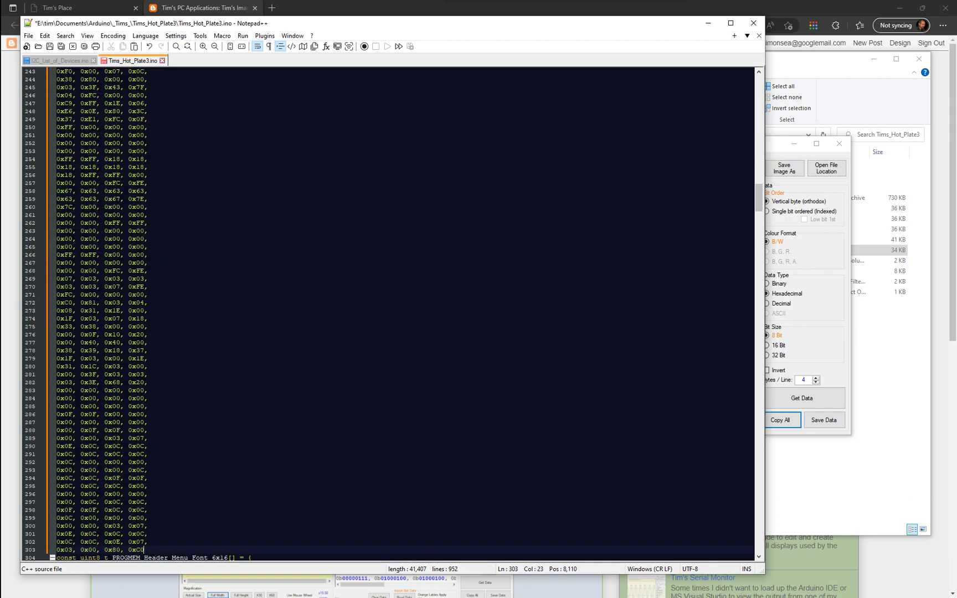
scroll(212, 284, up, 20)
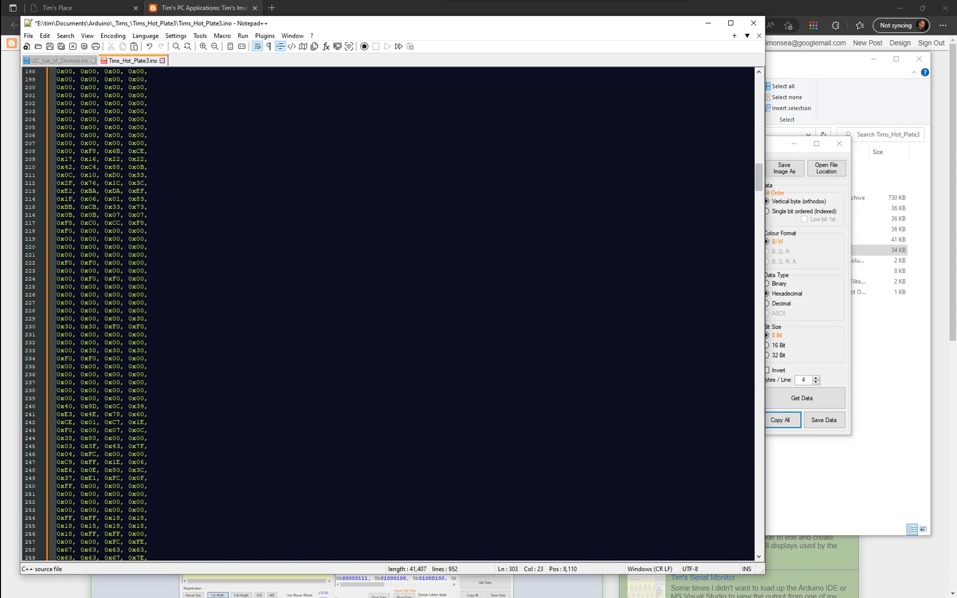
scroll(213, 284, up, 15)
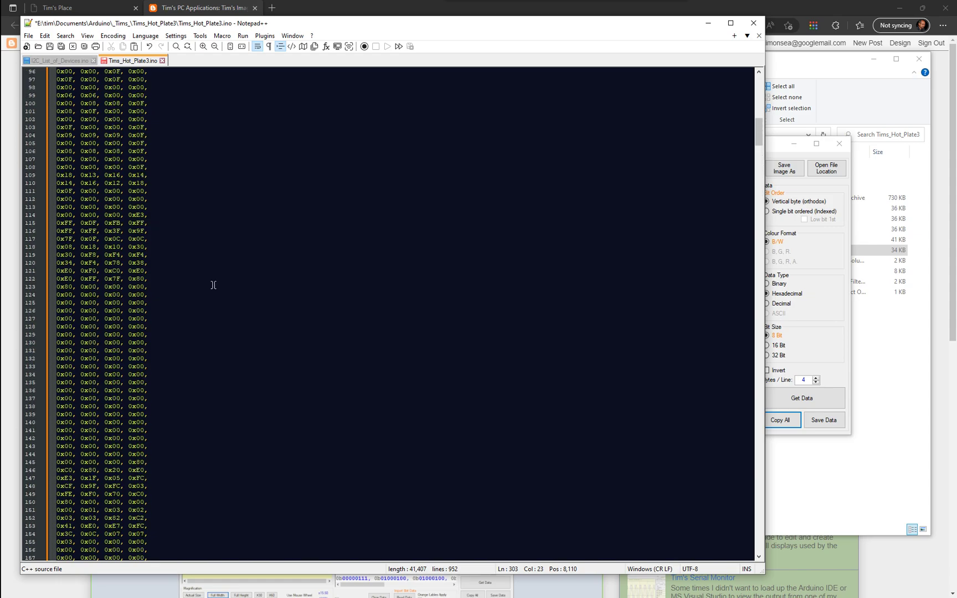
drag(762, 130, 763, 114)
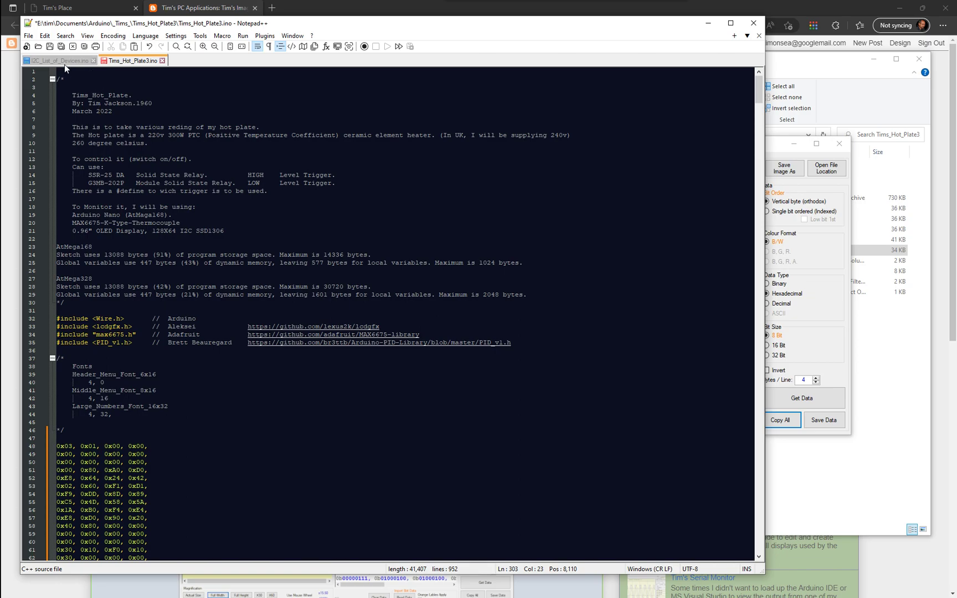
click(149, 46)
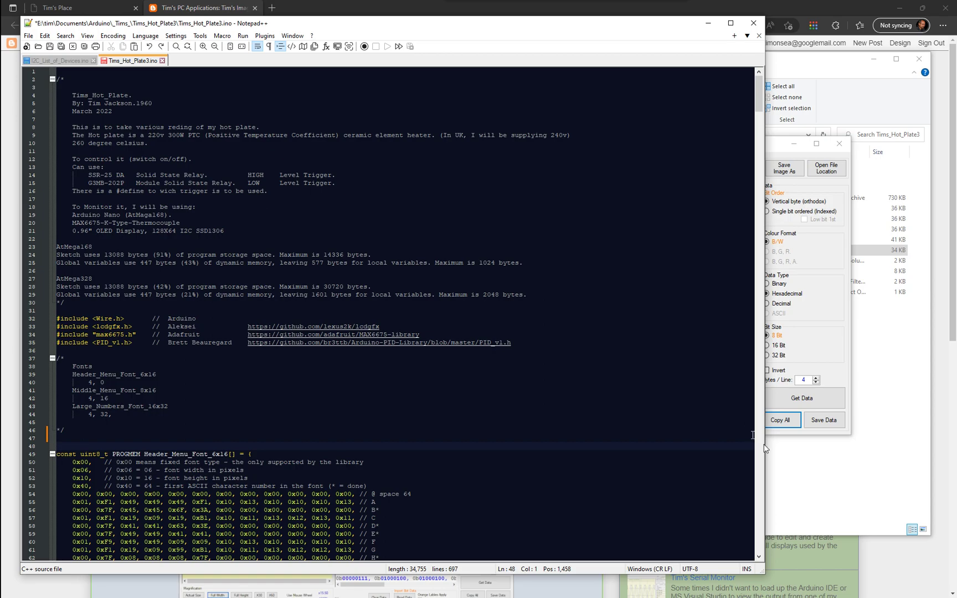
- Return to Tim's Image Pixel Editor and clear the generated logo data from the output
click(830, 304)
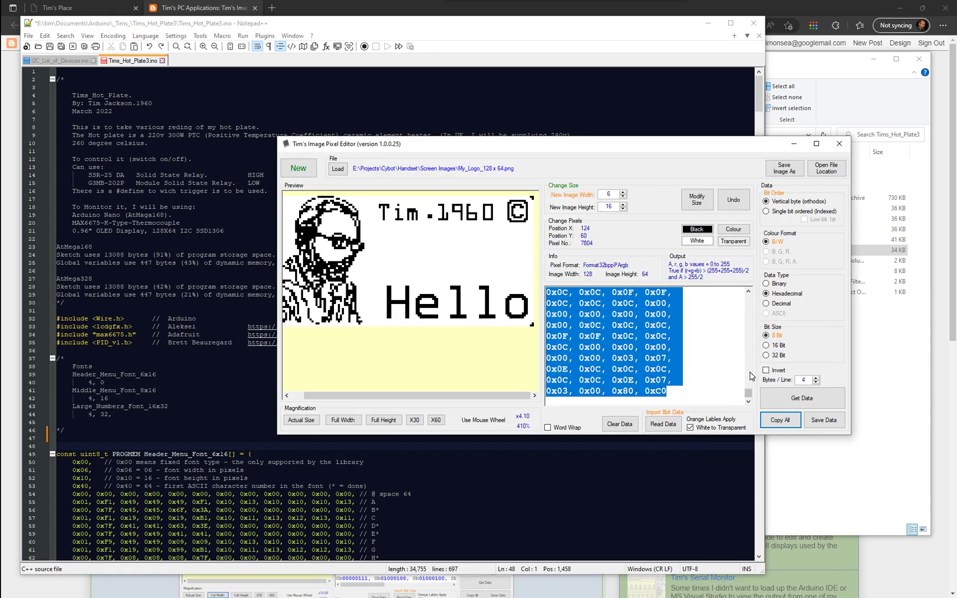
click(621, 424)
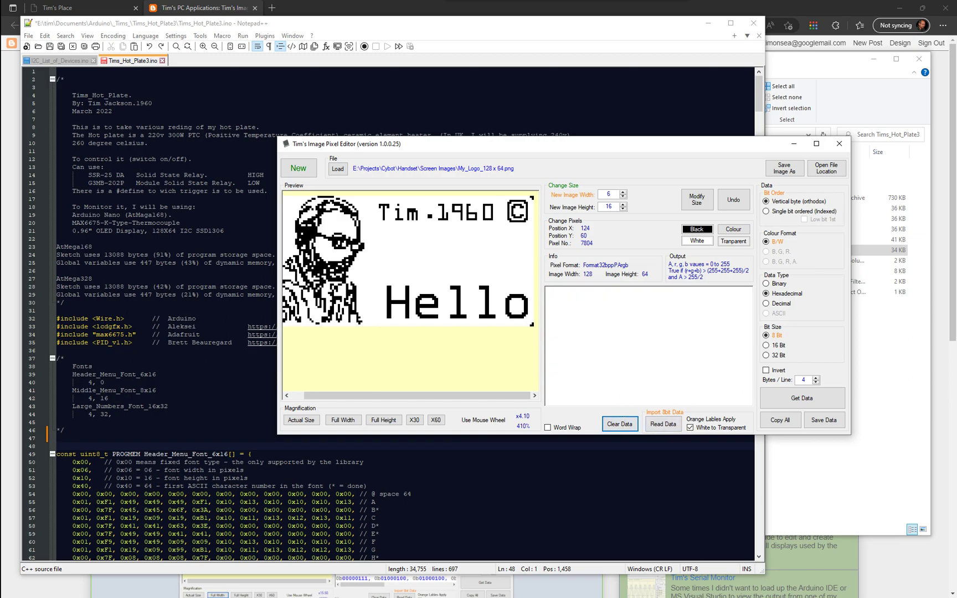